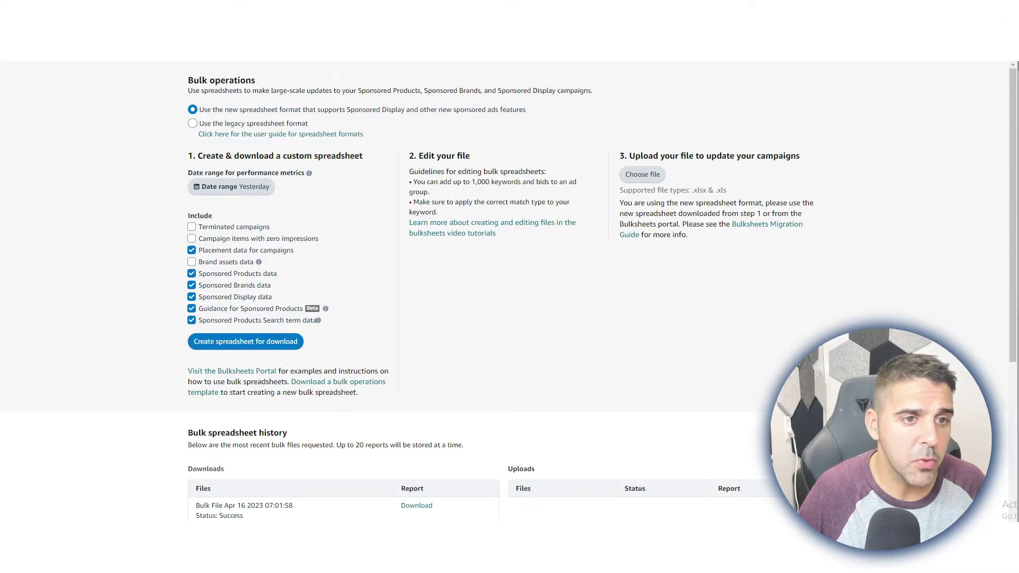
Step: Include campaign items with zero impressions and brand assets data, and exclude terminated campaigns, Sponsored Products guidance and Sponsored Products search term data
click(208, 290)
click(208, 302)
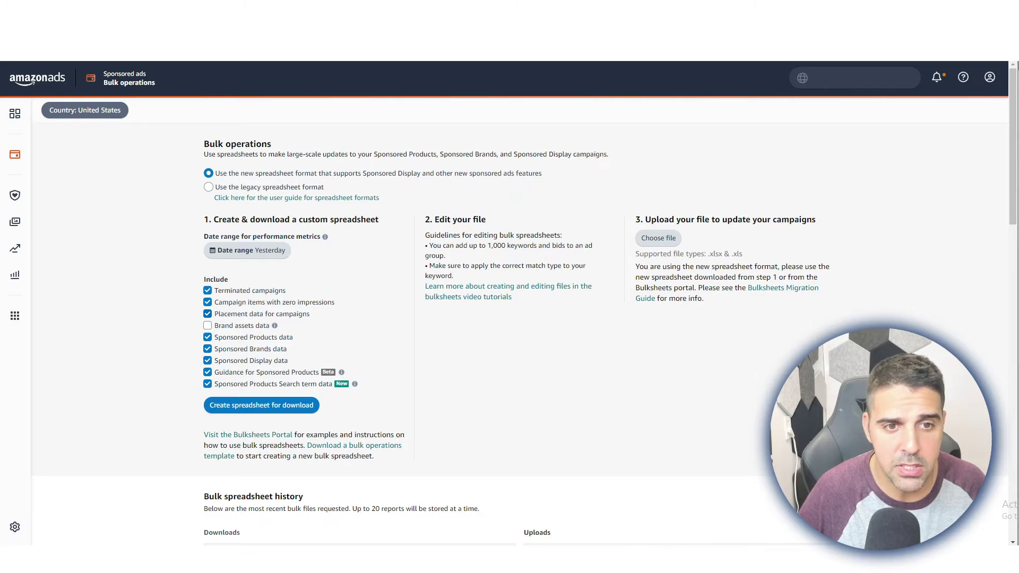
click(208, 326)
click(208, 384)
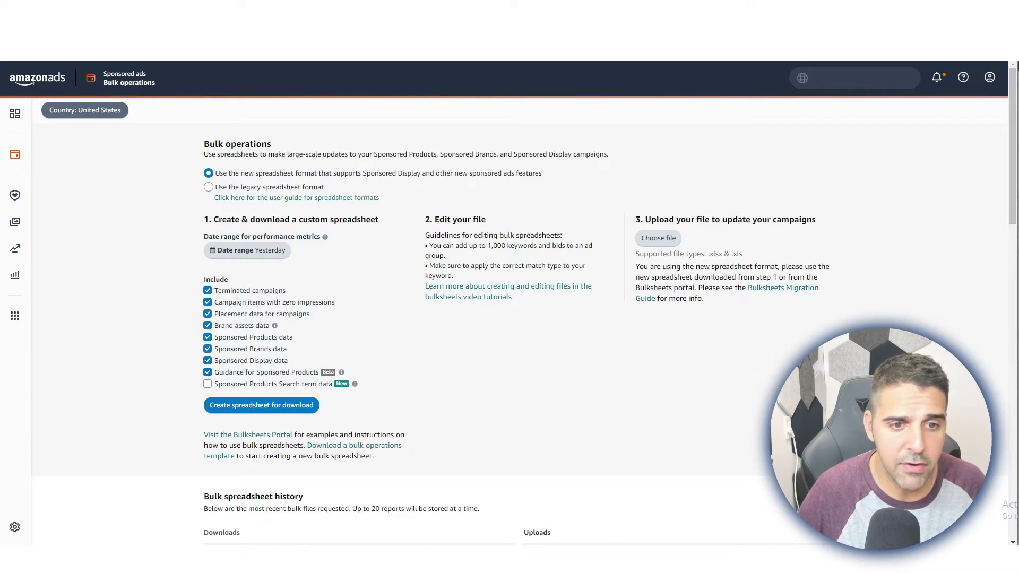
click(208, 291)
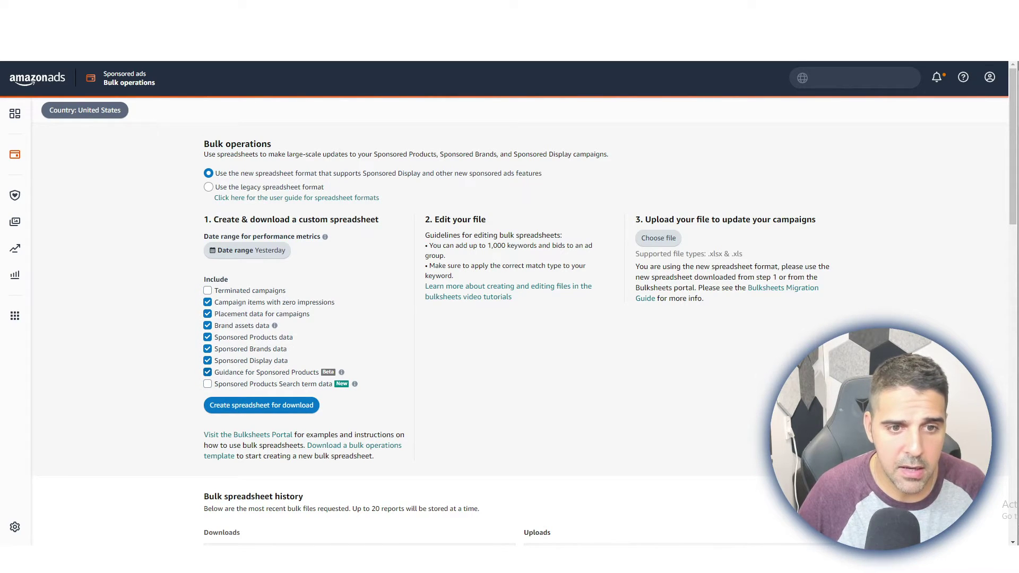
click(207, 384)
click(207, 384)
click(207, 372)
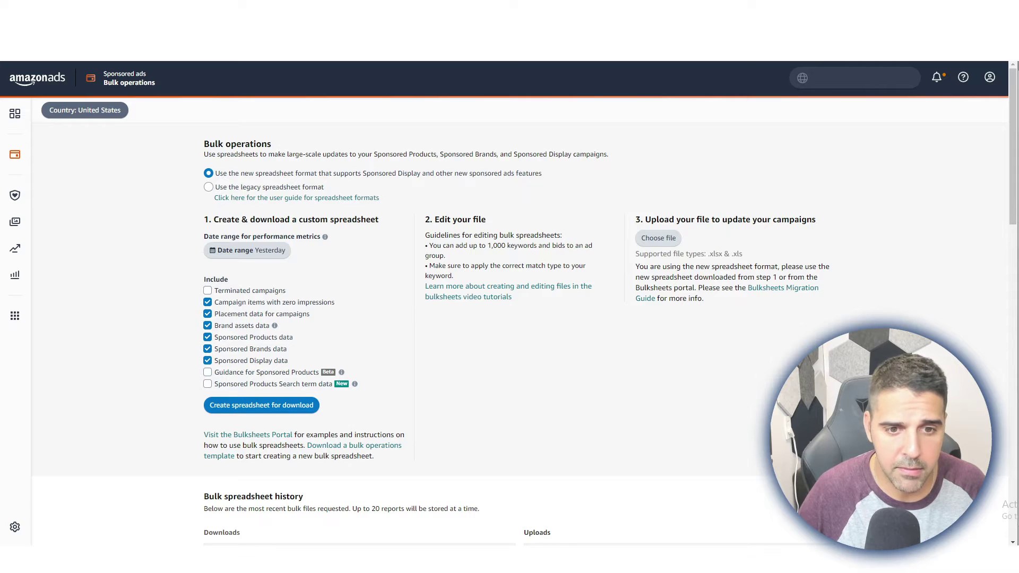
Step: Check the date range choices for performance metrics and request the custom bulk spreadsheet for download
click(247, 251)
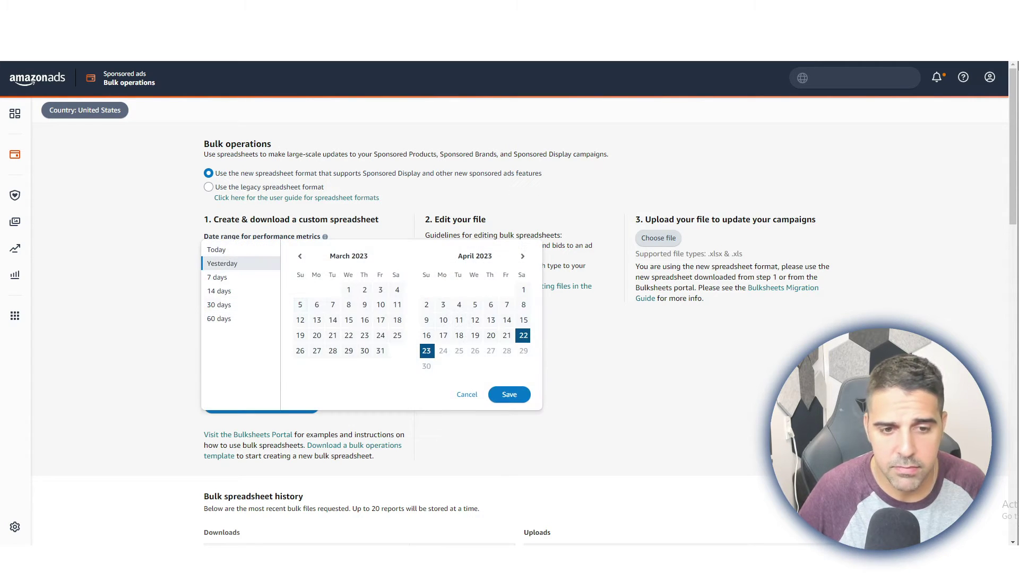
key(Escape)
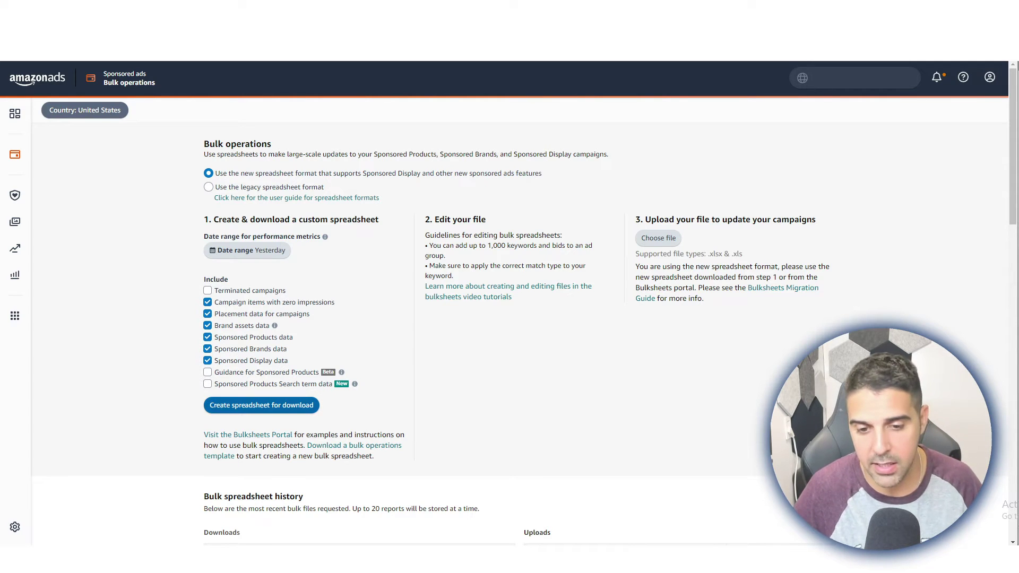
click(261, 405)
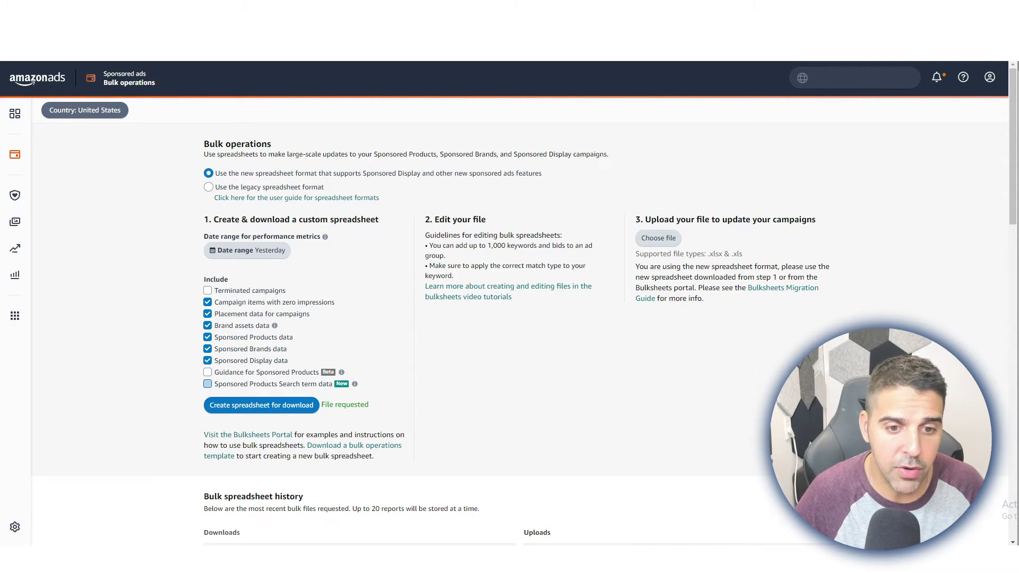
scroll(510, 318, down, 4)
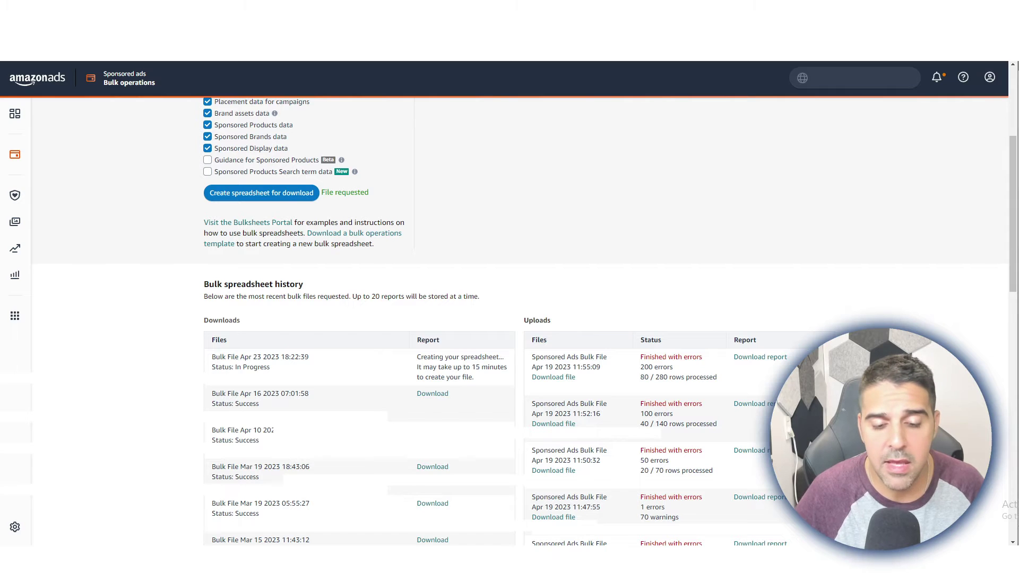
Step: Switch to the bulk workbook in Excel and add filters to all columns of the Sponsored Products Campaigns sheet
mouse_move(464, 558)
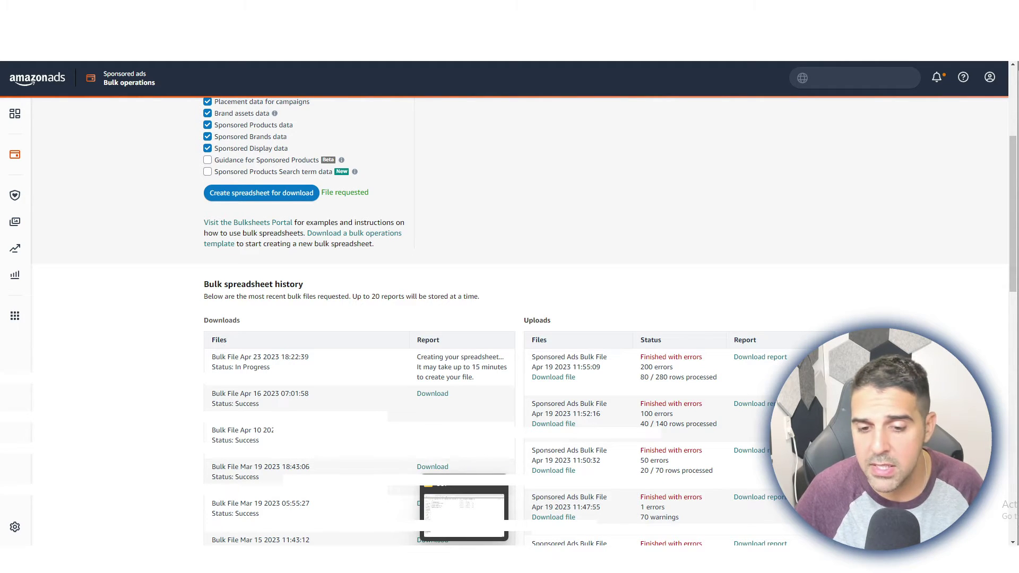
mouse_move(699, 558)
click(699, 511)
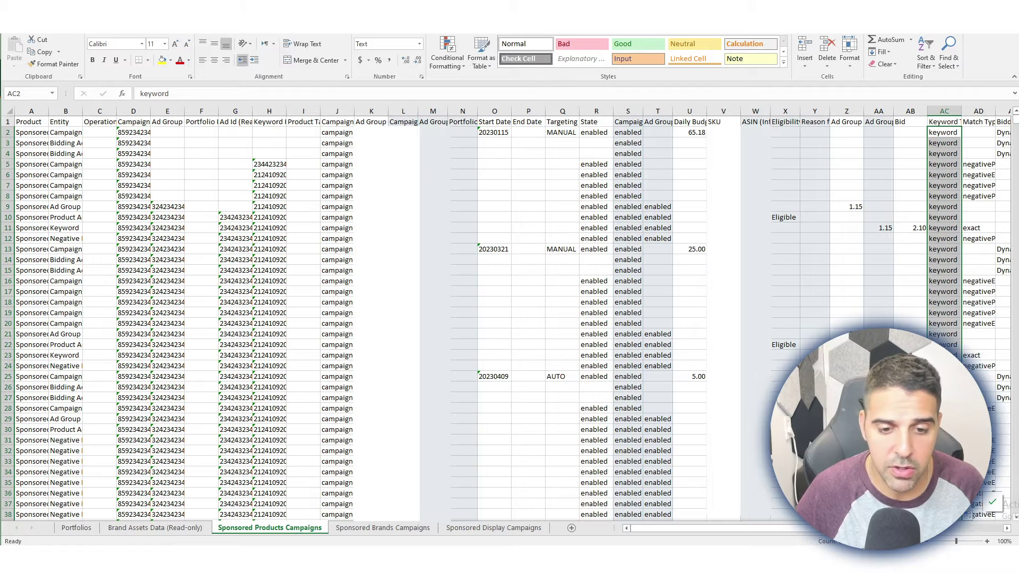
click(9, 112)
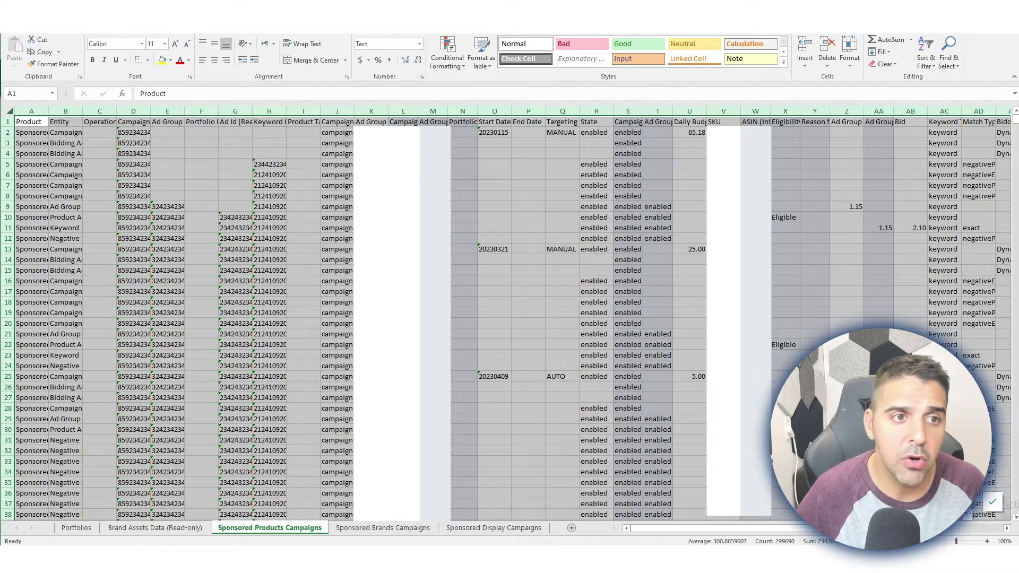
click(178, 26)
click(367, 52)
click(303, 175)
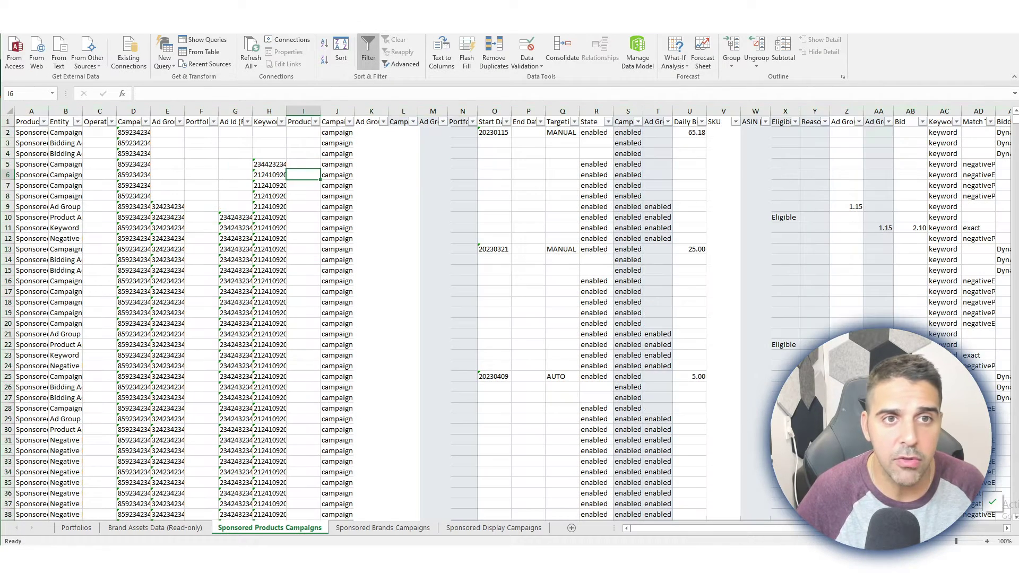
Step: Filter the Entity column to only the Campaign and Ad Group rows
click(78, 122)
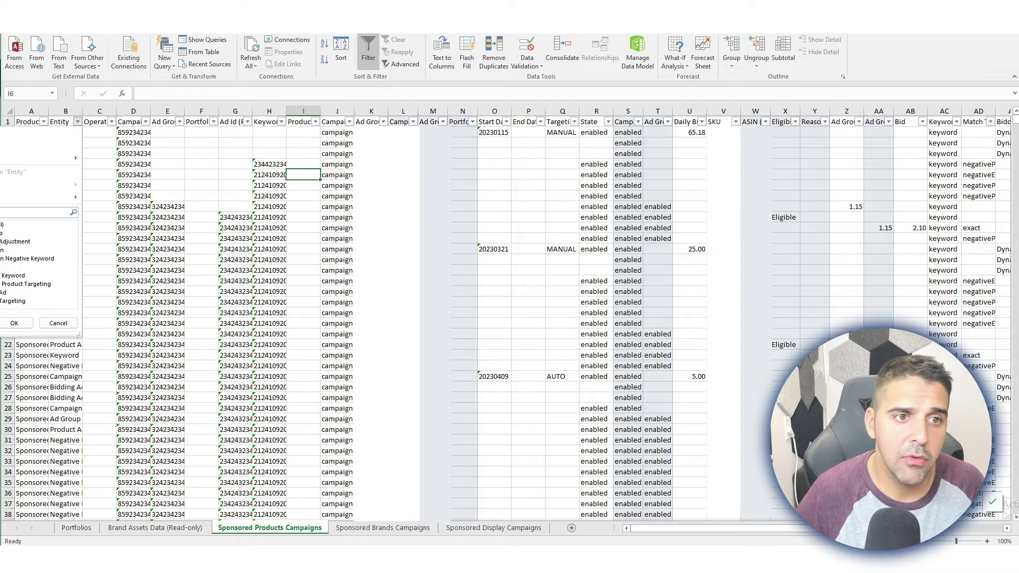
click(2, 250)
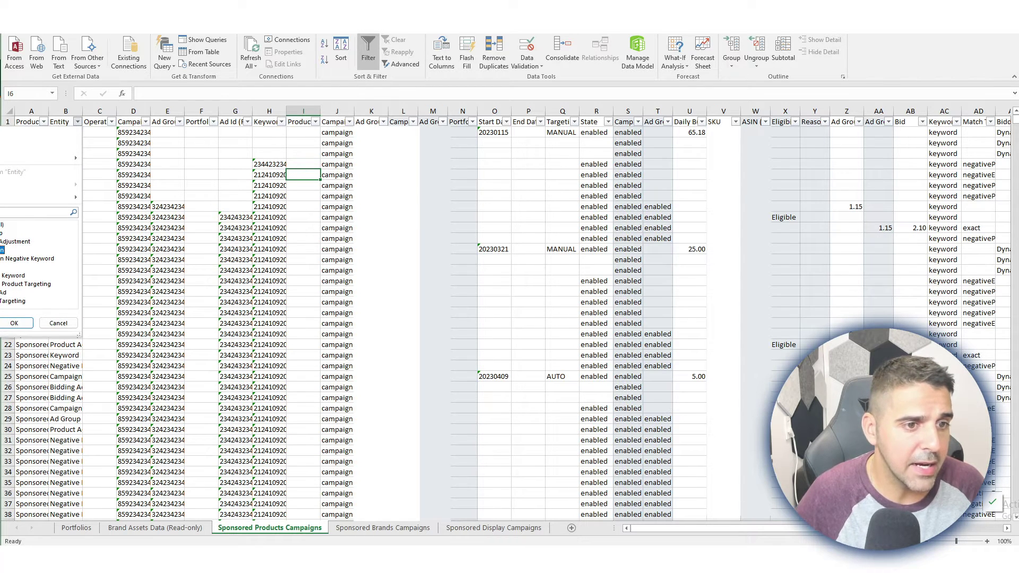
click(2, 224)
click(2, 225)
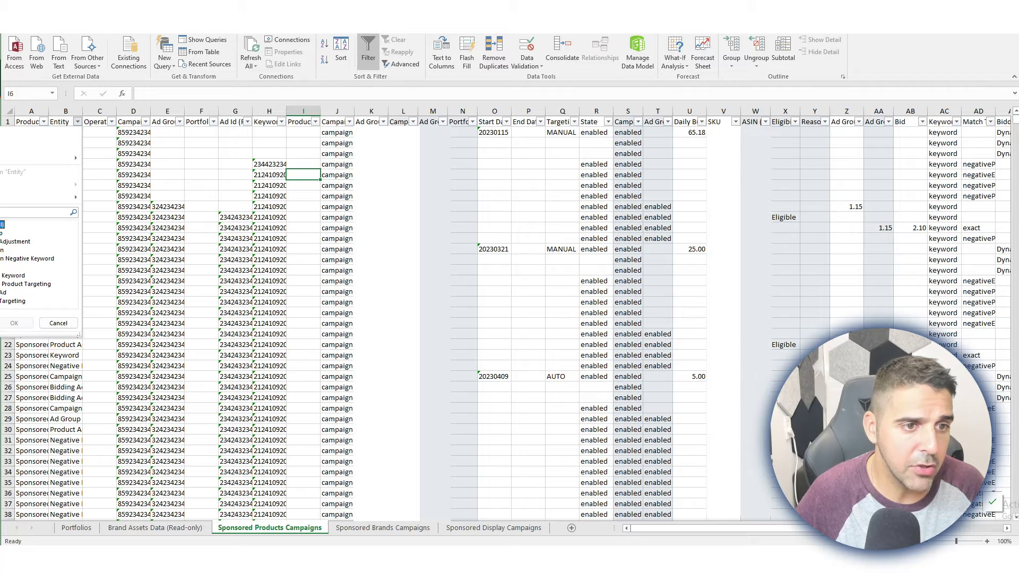
click(1, 233)
click(0, 267)
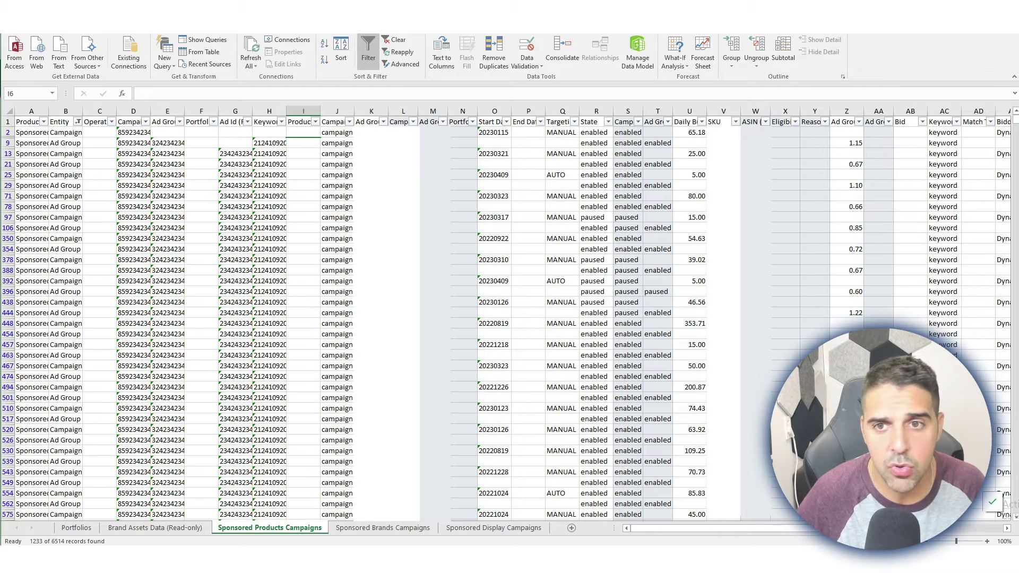
Step: Filter the Campaign State column to enabled campaigns by excluding the paused ones
click(638, 122)
click(533, 241)
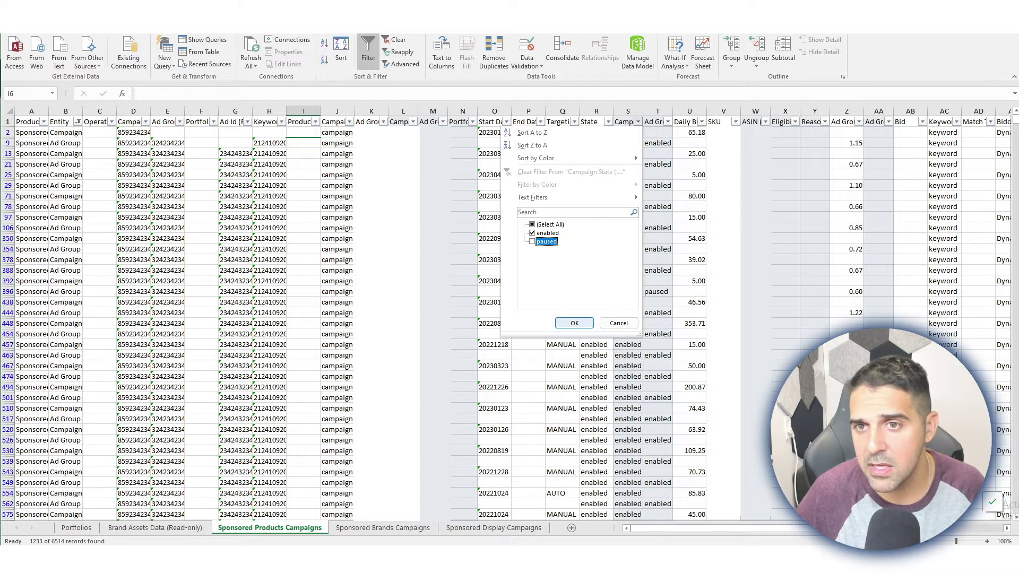
key(Return)
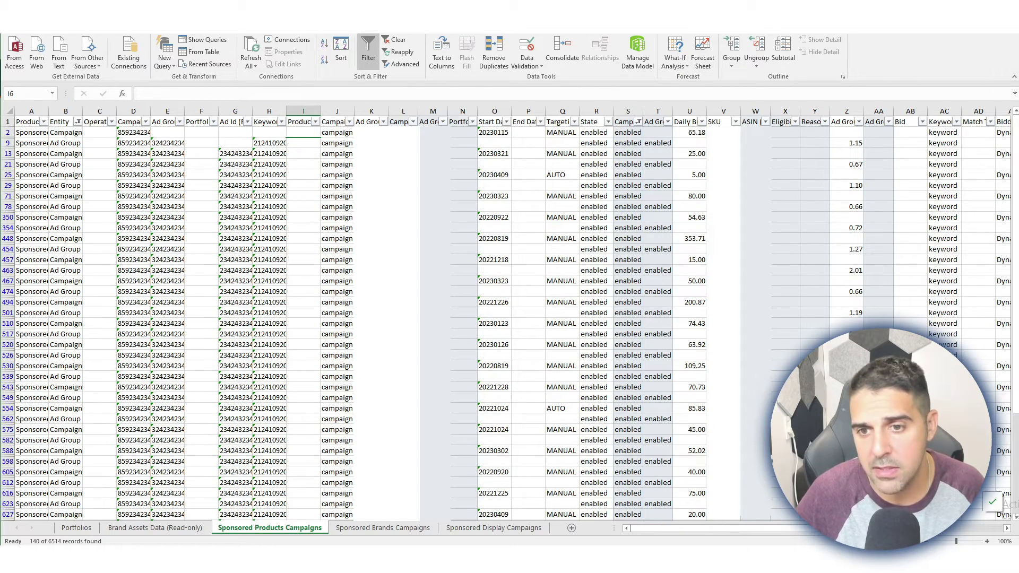
Step: Examine the entity, campaign ID and ad group ID in the first filtered campaign and ad group rows
click(65, 133)
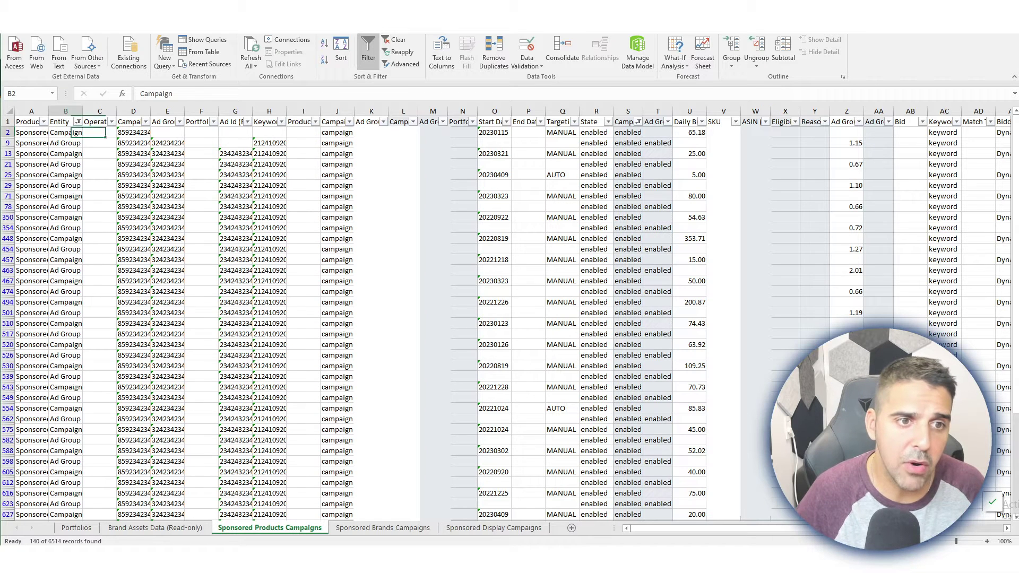
click(133, 132)
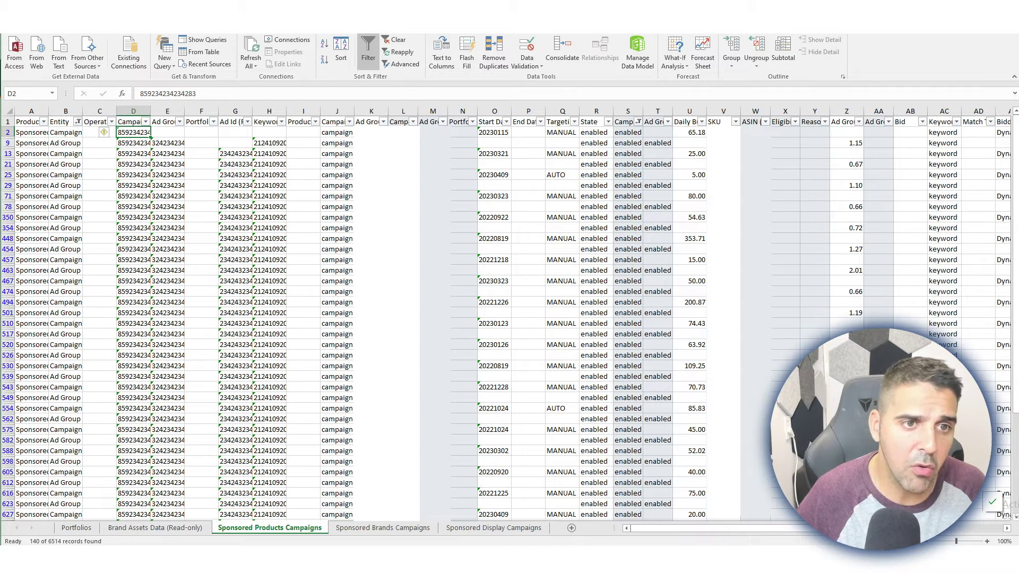
click(167, 143)
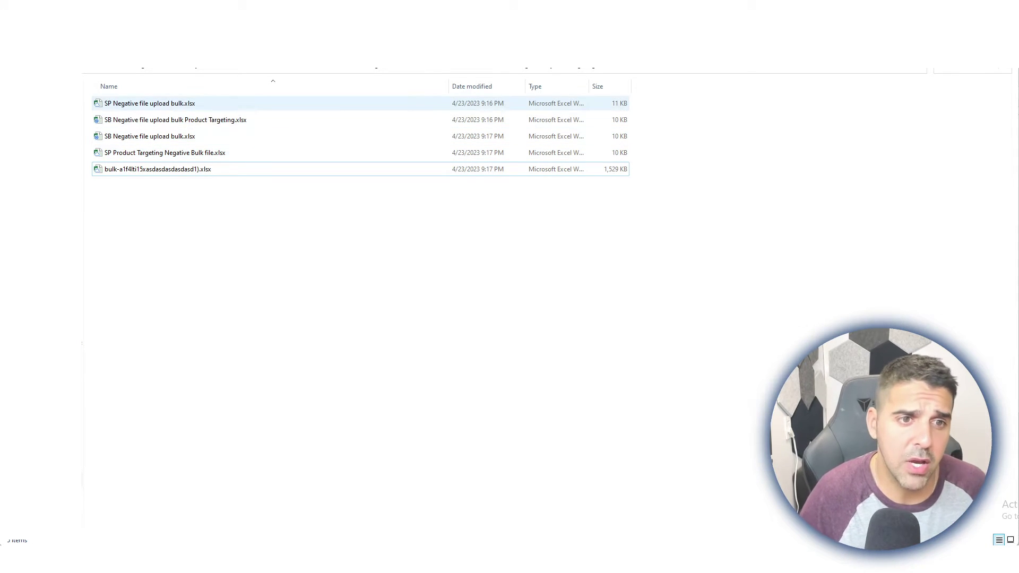
Step: Open SP Negative file upload bulk.xlsx and review the Entity, Operation, Campaign Id and Ad Group Id entries in its first data row
click(149, 104)
double_click(150, 104)
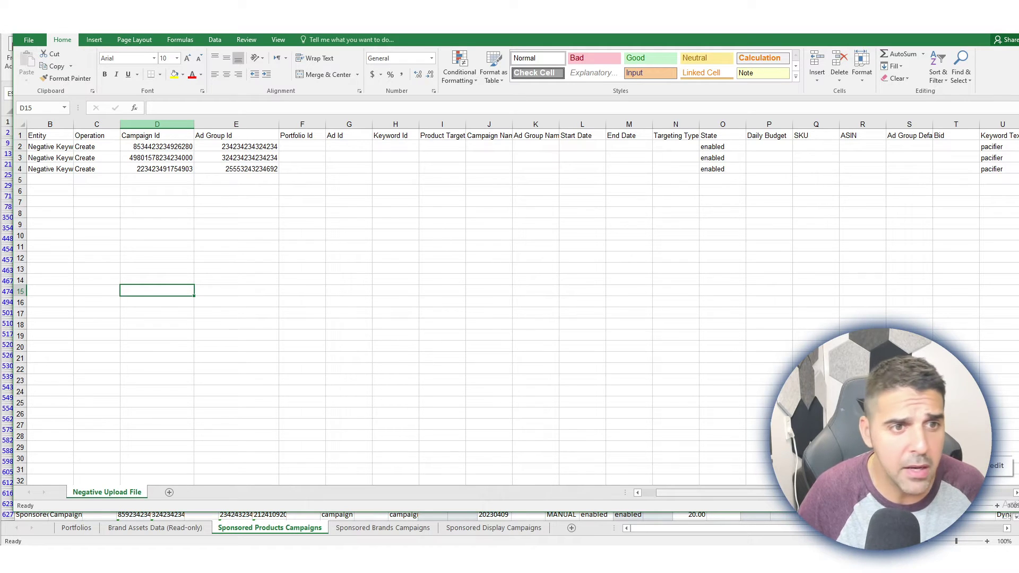
click(50, 135)
click(50, 147)
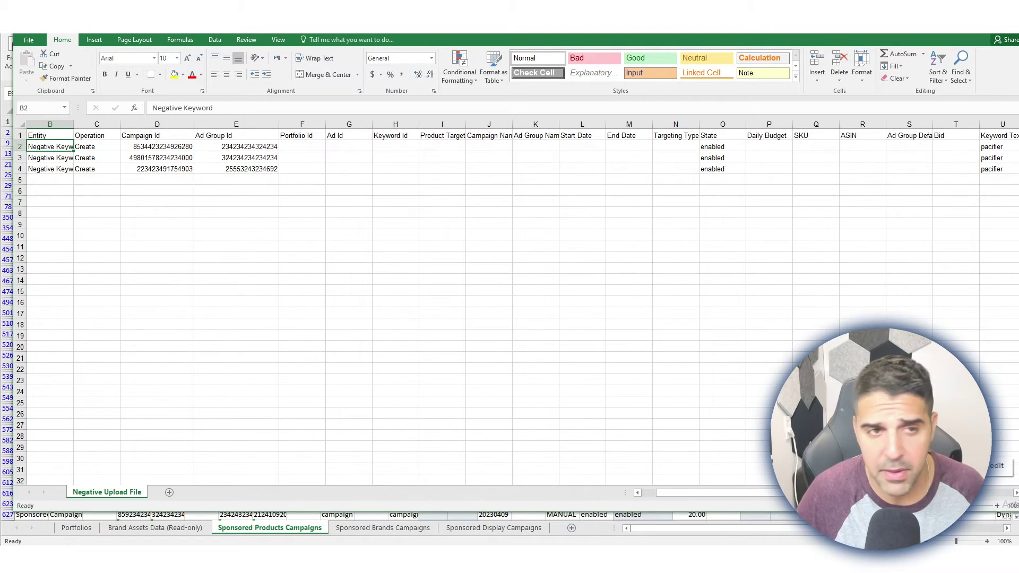
click(96, 157)
click(96, 136)
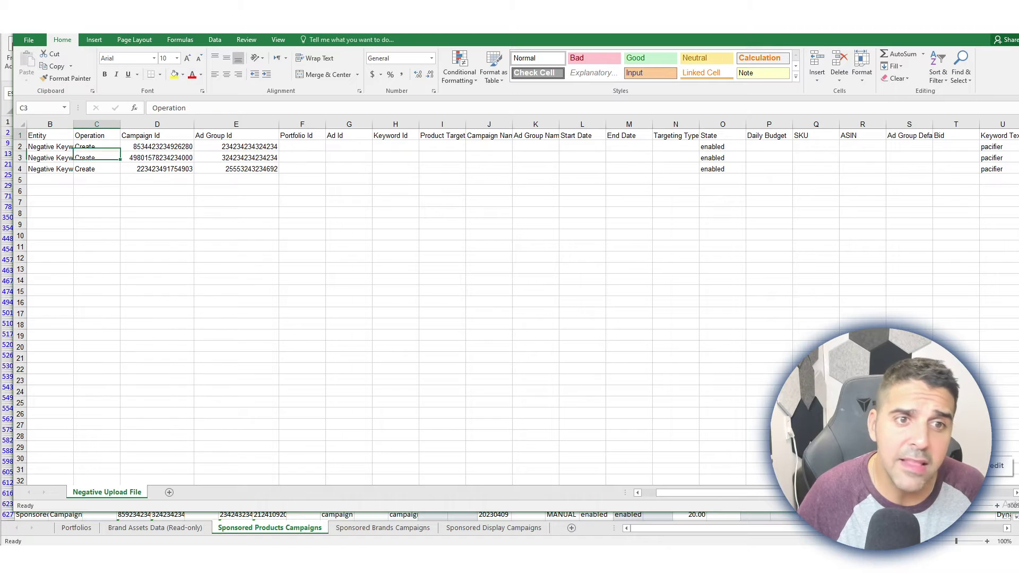
click(97, 147)
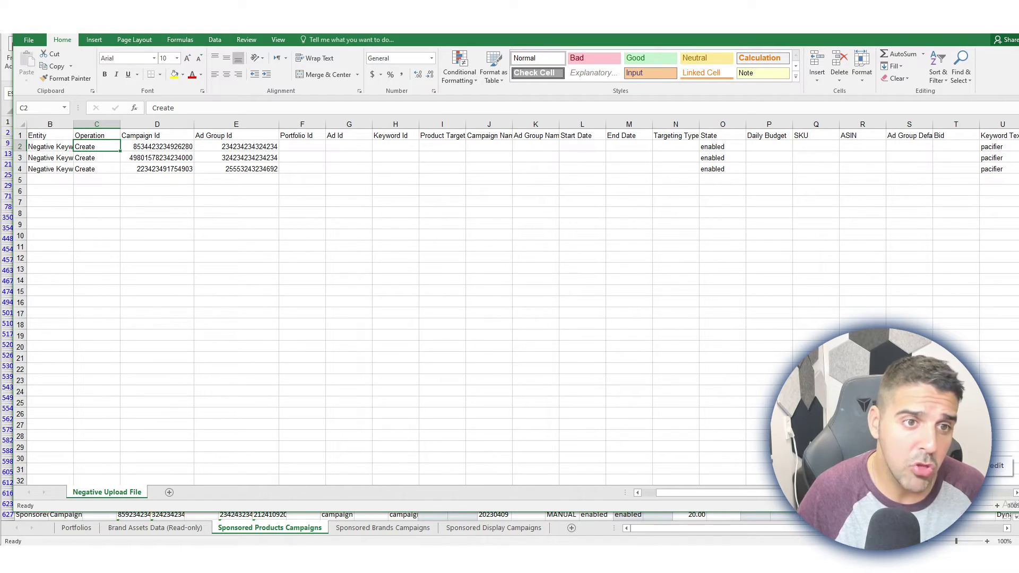
click(157, 146)
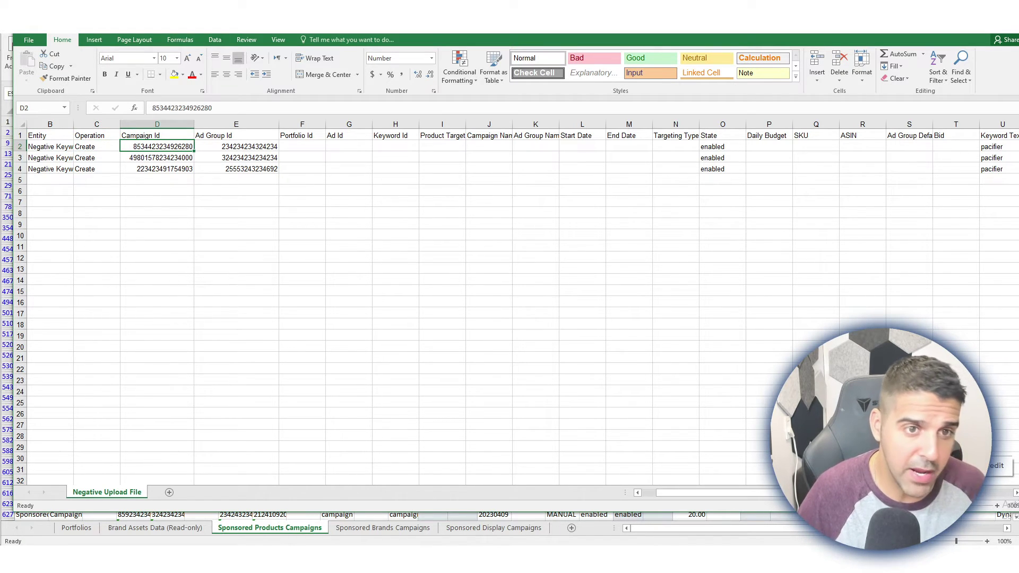
click(236, 147)
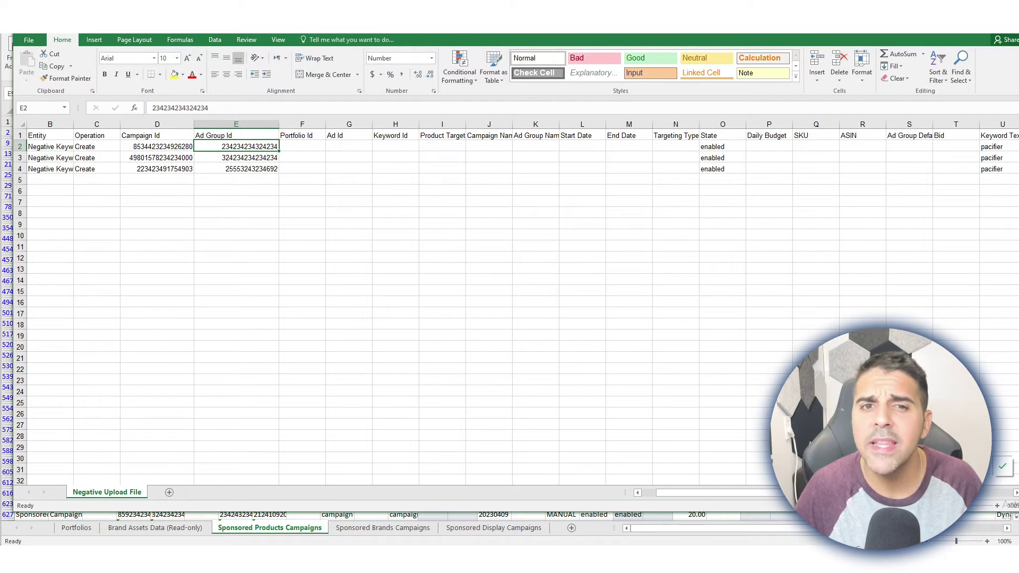
Step: Examine the unfilled columns from Portfolio Id to Targeting Type, plus the State, Keyword Text and Match Type columns
click(489, 136)
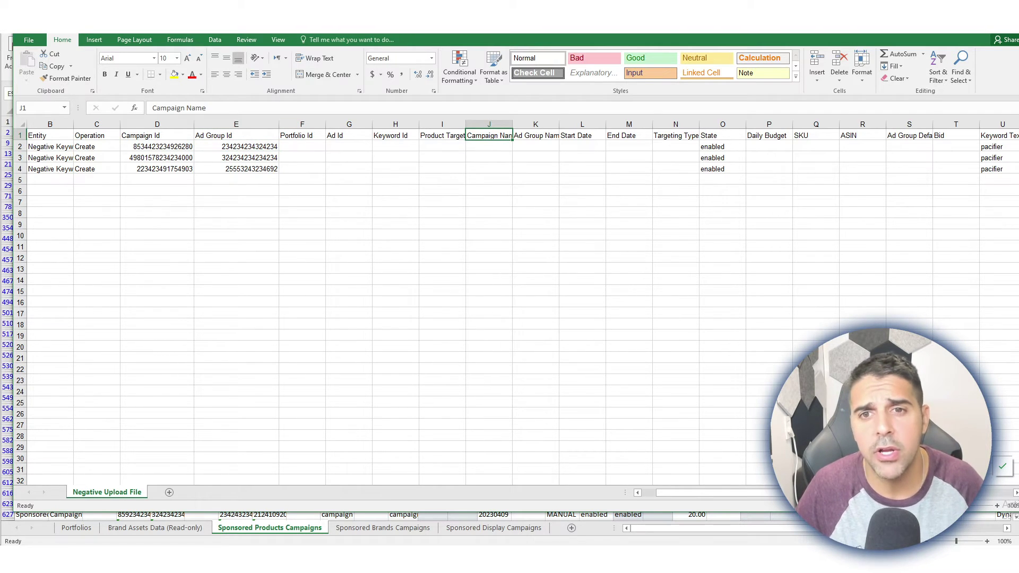
drag(676, 136, 304, 136)
click(349, 146)
click(723, 135)
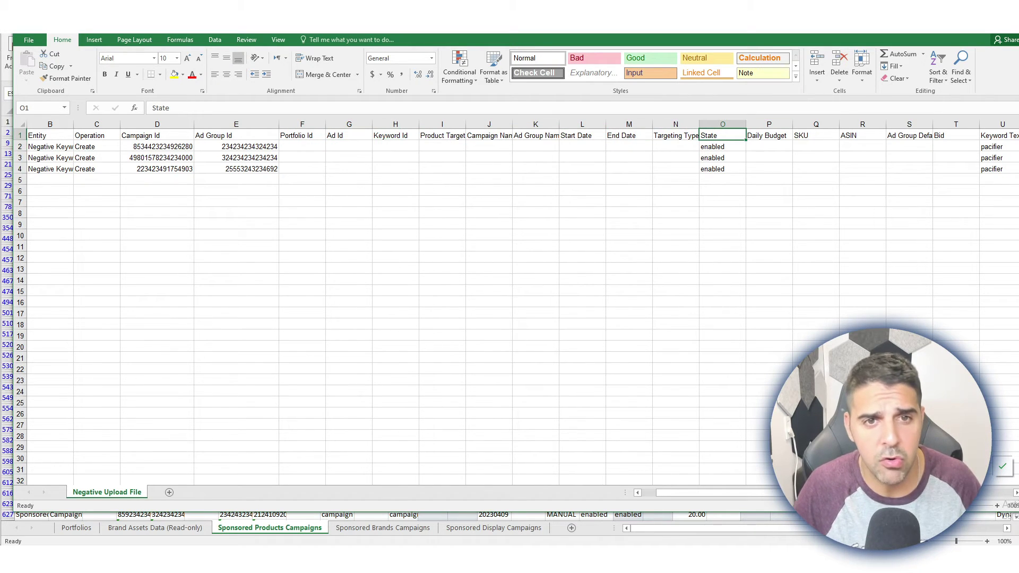
scroll(522, 302, right, 3)
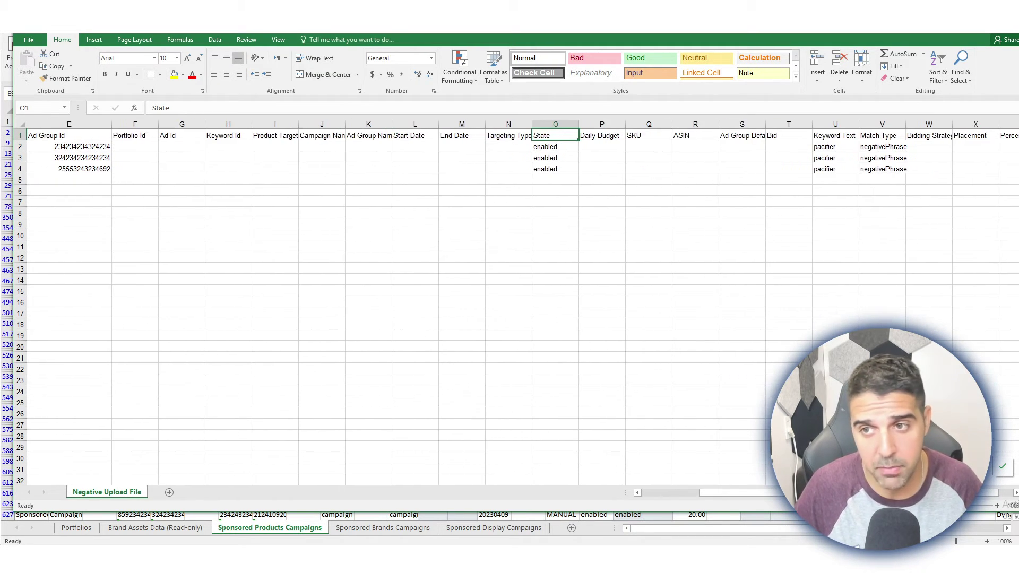
click(835, 135)
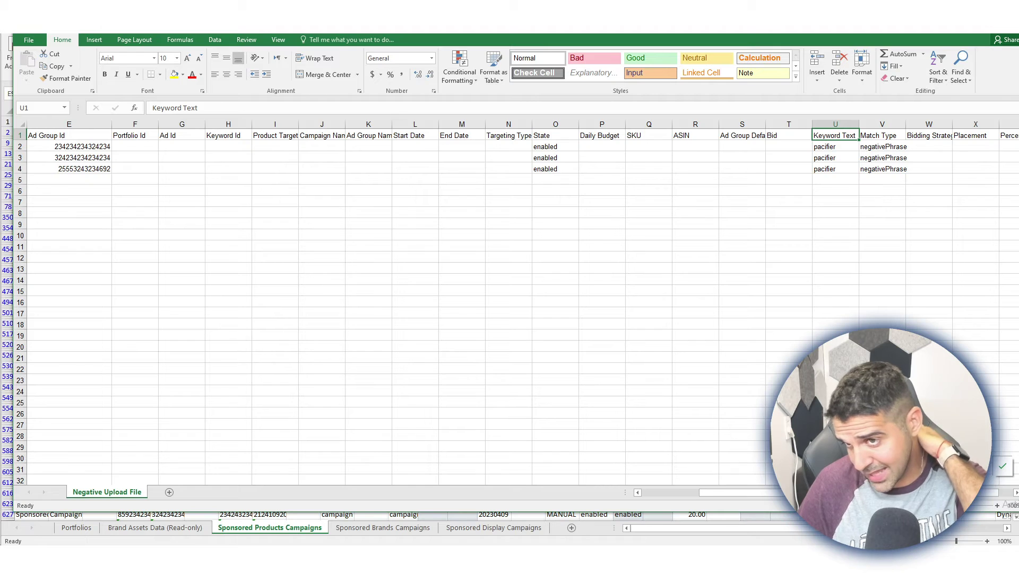
click(836, 146)
click(882, 147)
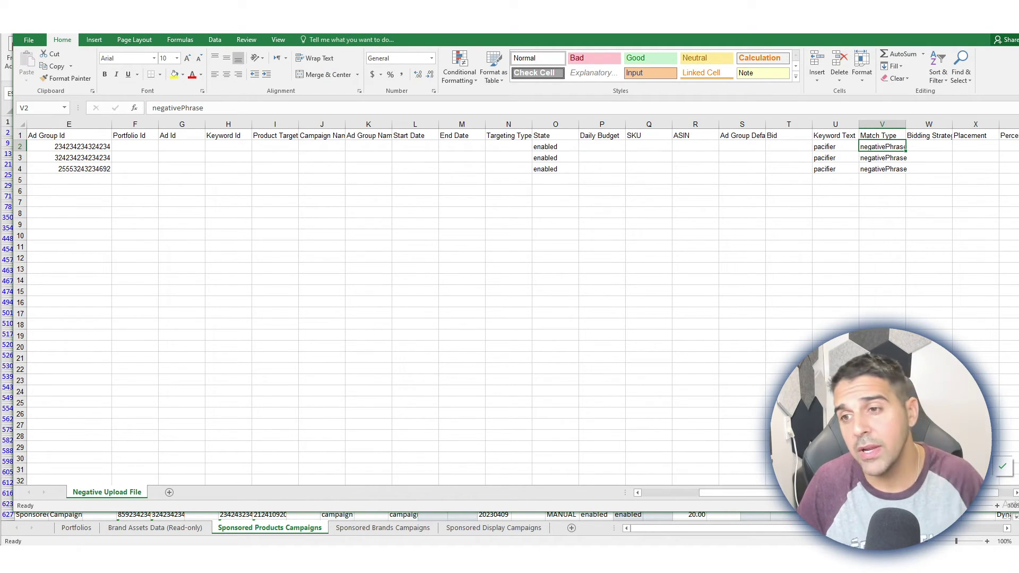
scroll(523, 308, right, 2)
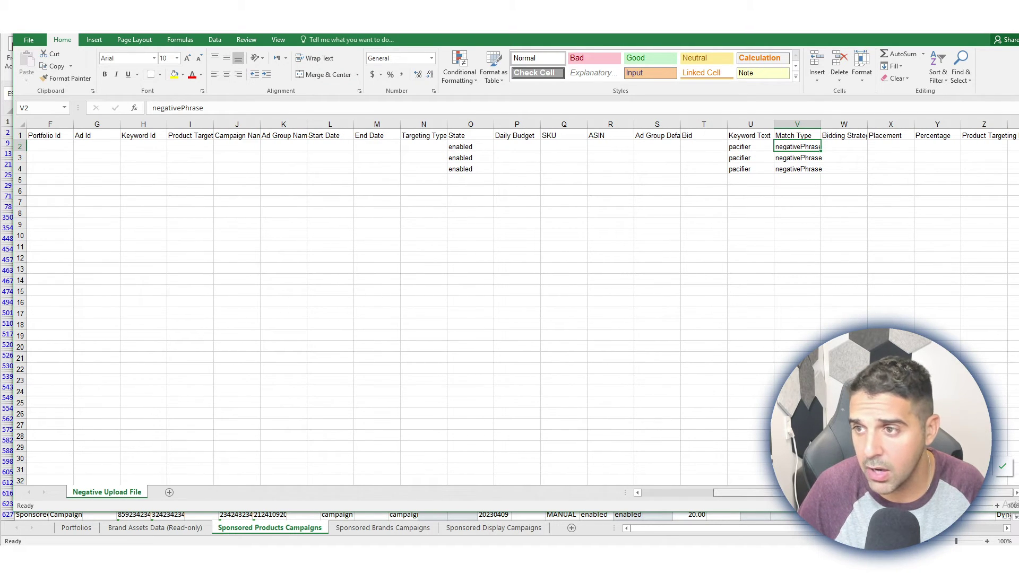
Step: Fill the Product value in cell A2 down through A4 for the remaining negative keyword rows
drag(849, 493, 777, 492)
click(50, 158)
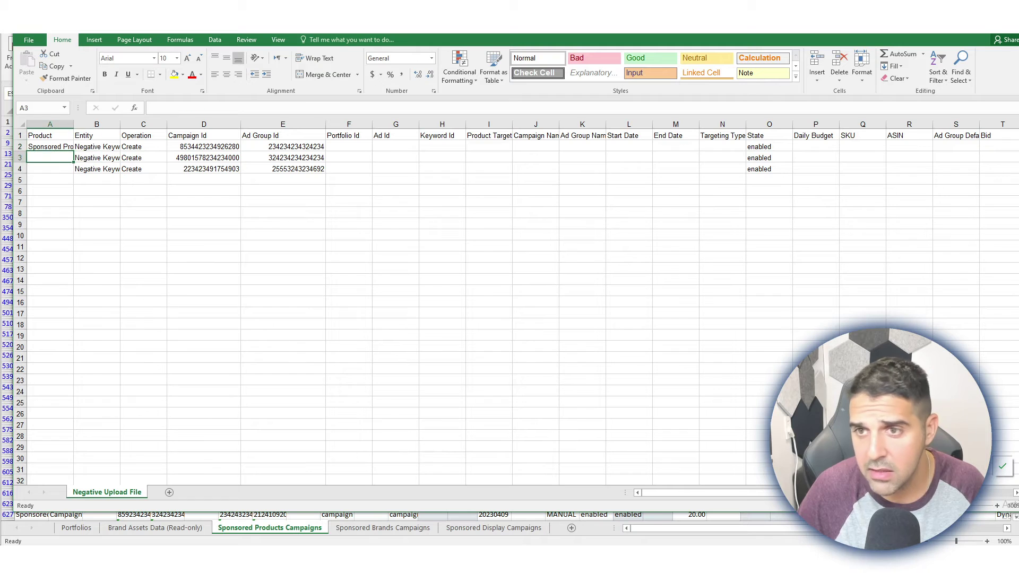
click(50, 147)
drag(74, 152, 74, 172)
click(143, 224)
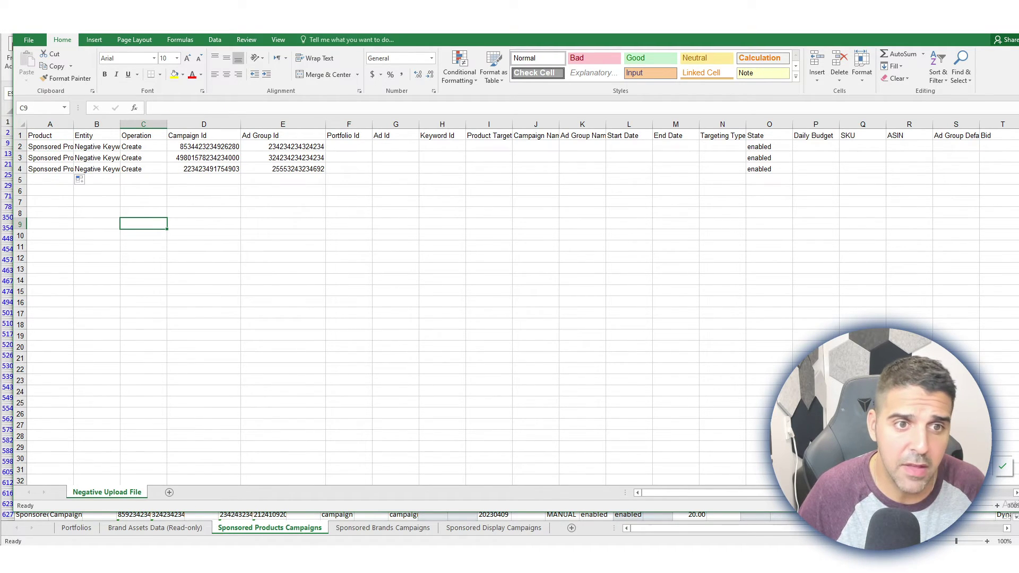
Step: Review the Campaign Id, Ad Group Id, State and remaining columns across the negative keyword upload rows
drag(204, 147, 283, 236)
drag(283, 302, 283, 414)
click(769, 213)
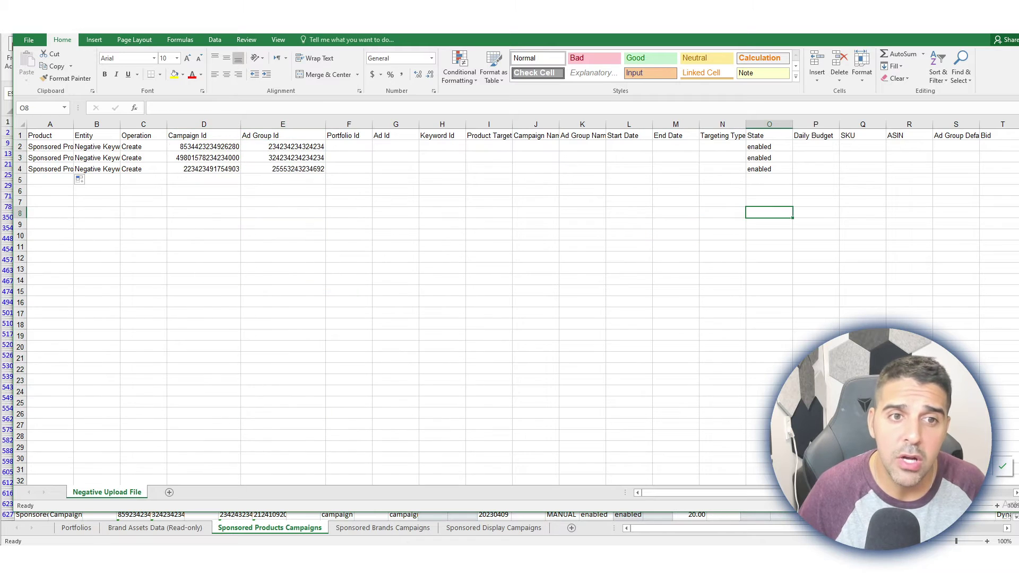
click(956, 180)
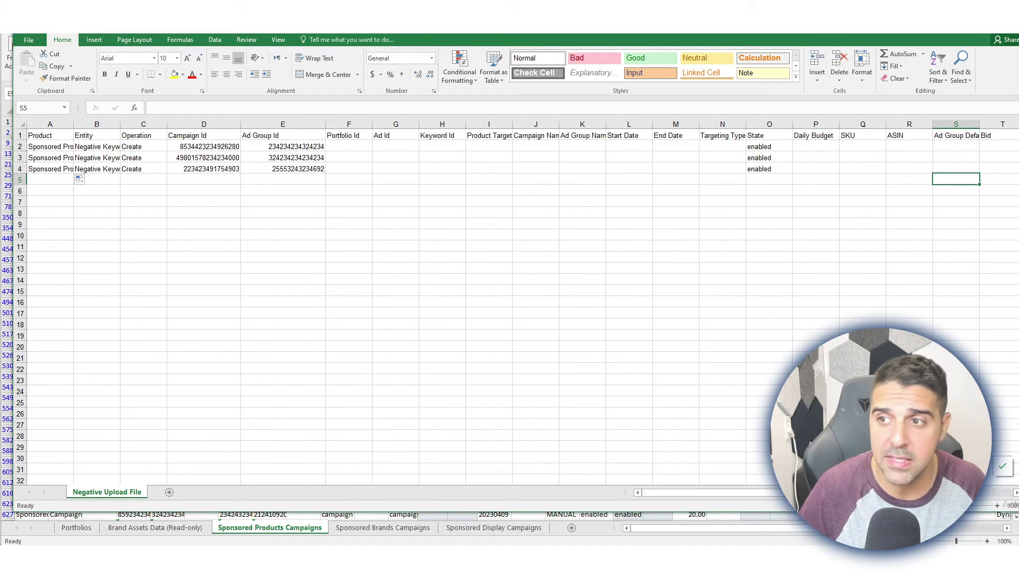
scroll(509, 306, down, 6)
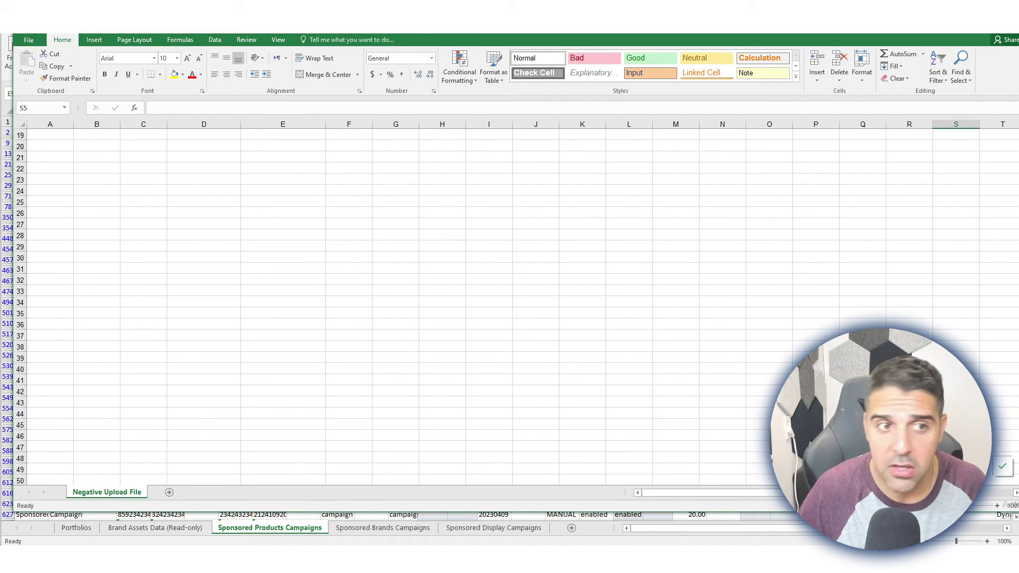
scroll(509, 306, up, 6)
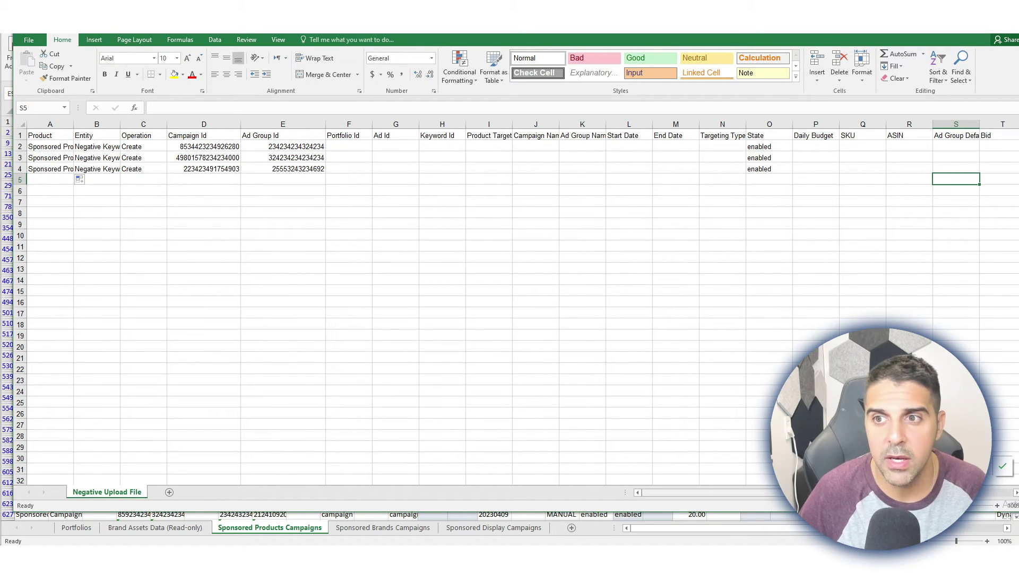
mouse_move(823, 493)
mouse_down()
mouse_move(914, 492)
mouse_move(828, 493)
mouse_up()
scroll(372, 308, left, 1)
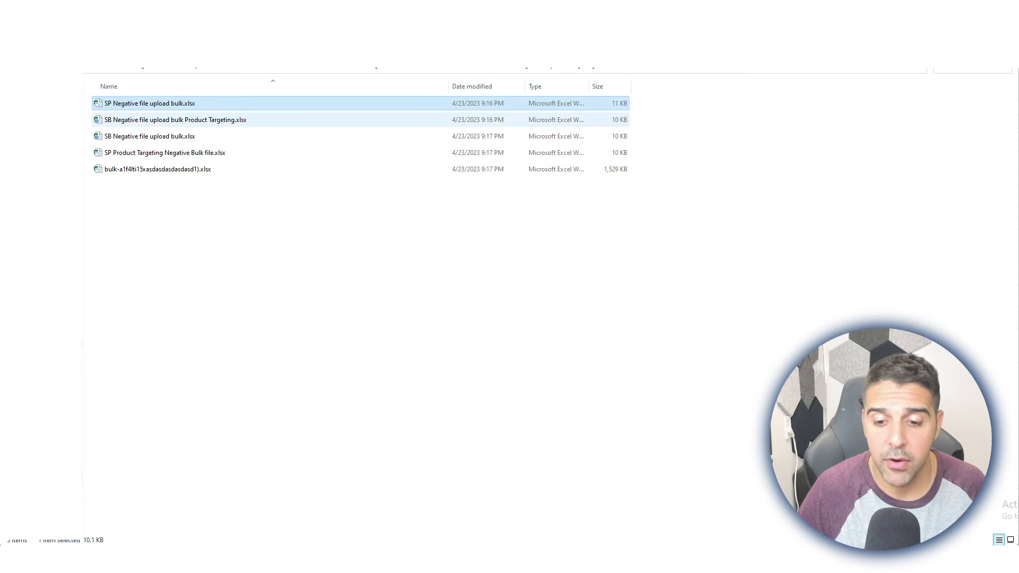
Step: Open SP Product Targeting Negative Bulk file.xlsx and review its Product, Entity, Operation, Campaign Id, Ad Group Id and State entries
double_click(164, 153)
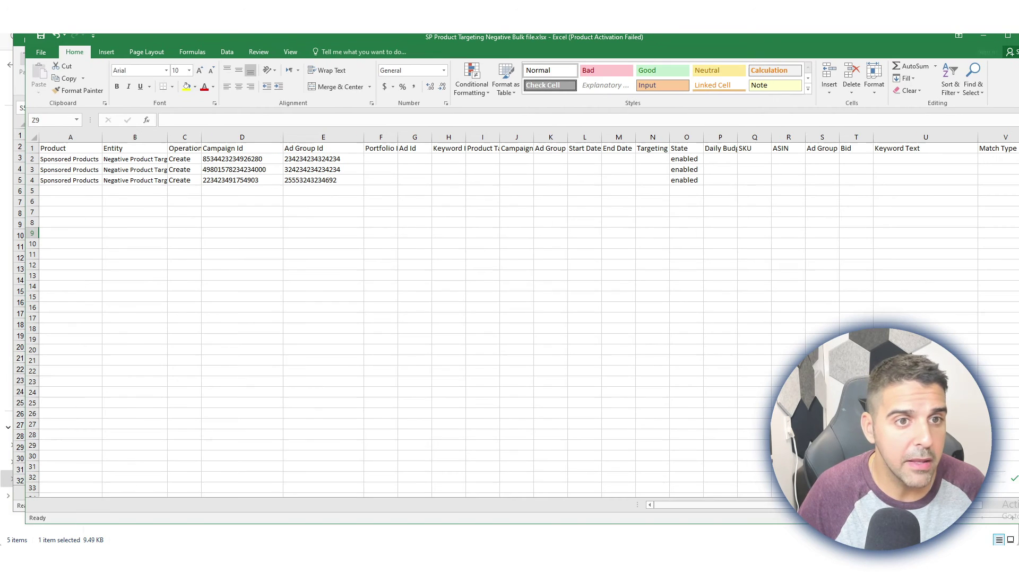
click(70, 159)
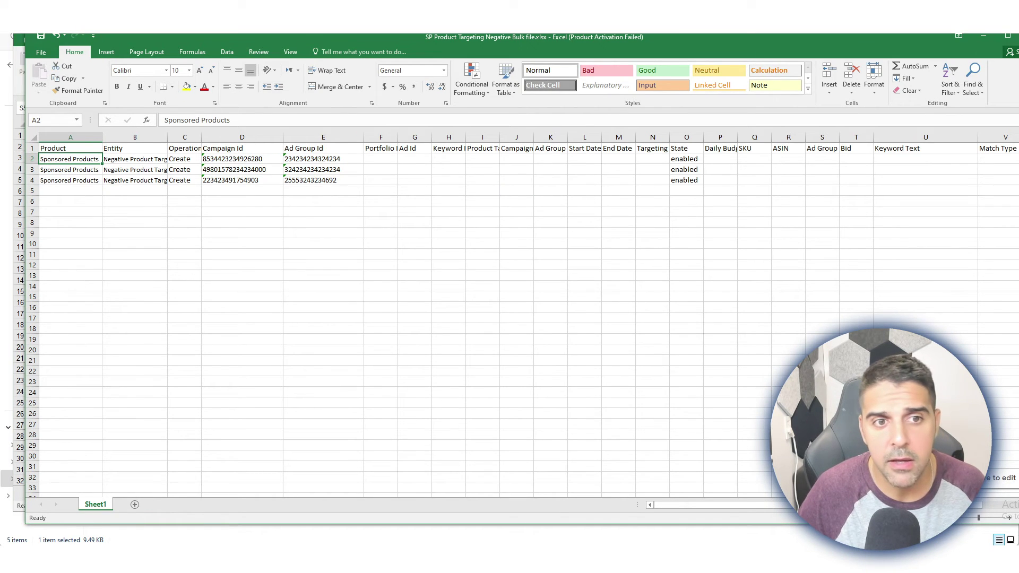
click(135, 159)
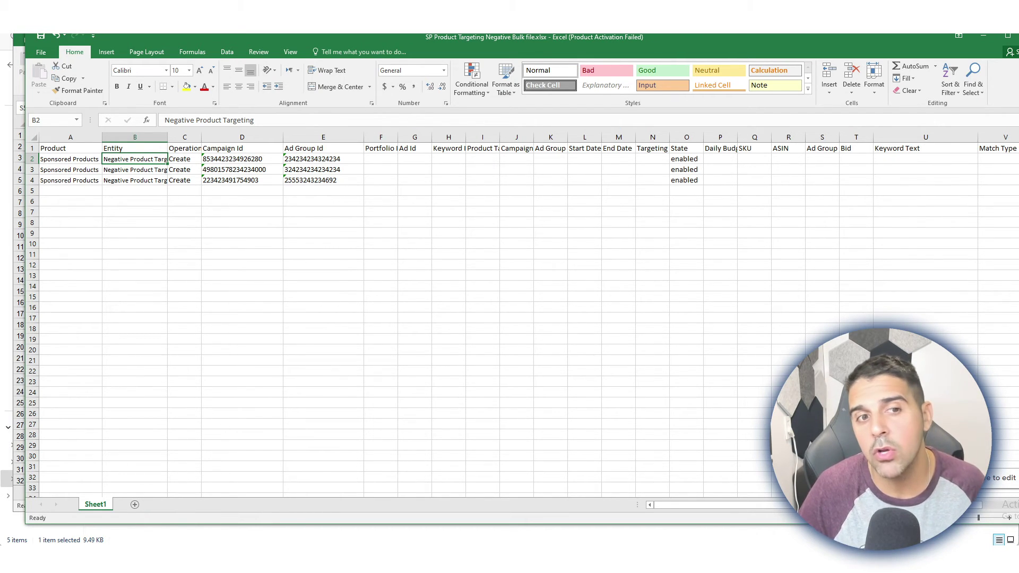
drag(184, 160, 184, 170)
click(184, 160)
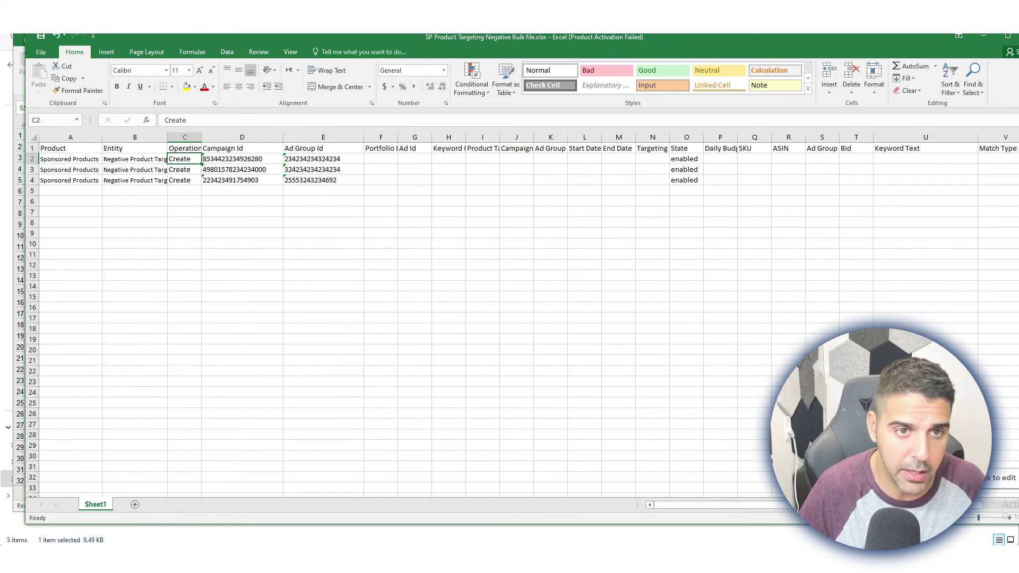
click(242, 160)
click(323, 159)
click(686, 170)
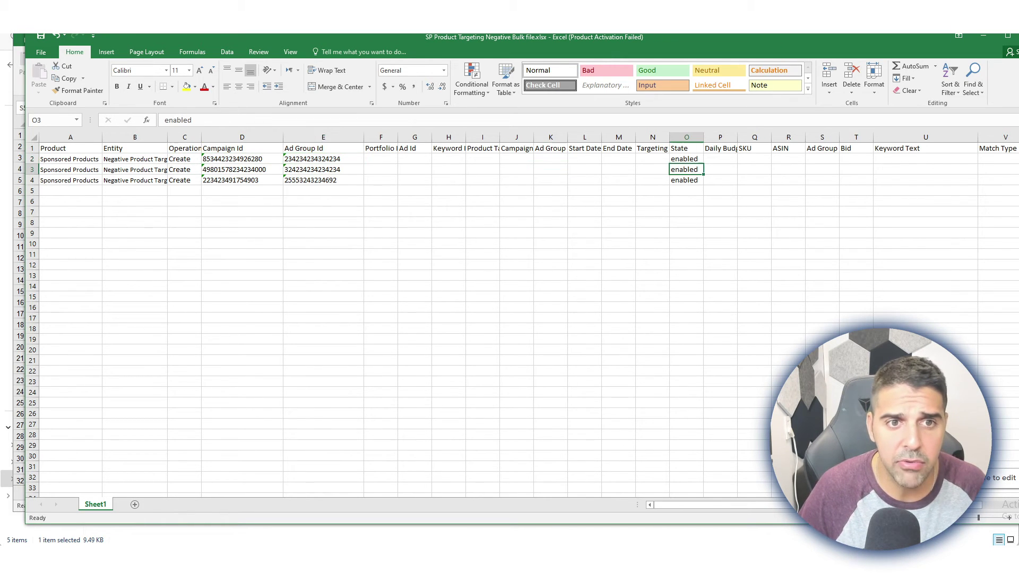
Step: Examine the Keyword Text column and the first Product Targeting Expression entry, and close the workbook without saving to return to the file folder
drag(743, 505, 786, 504)
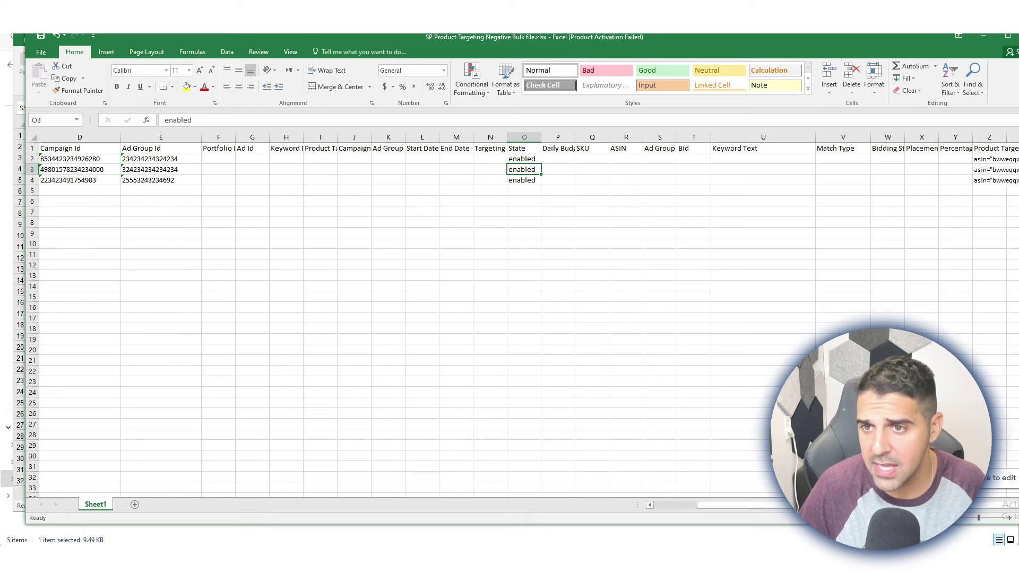
drag(763, 159, 763, 181)
click(922, 201)
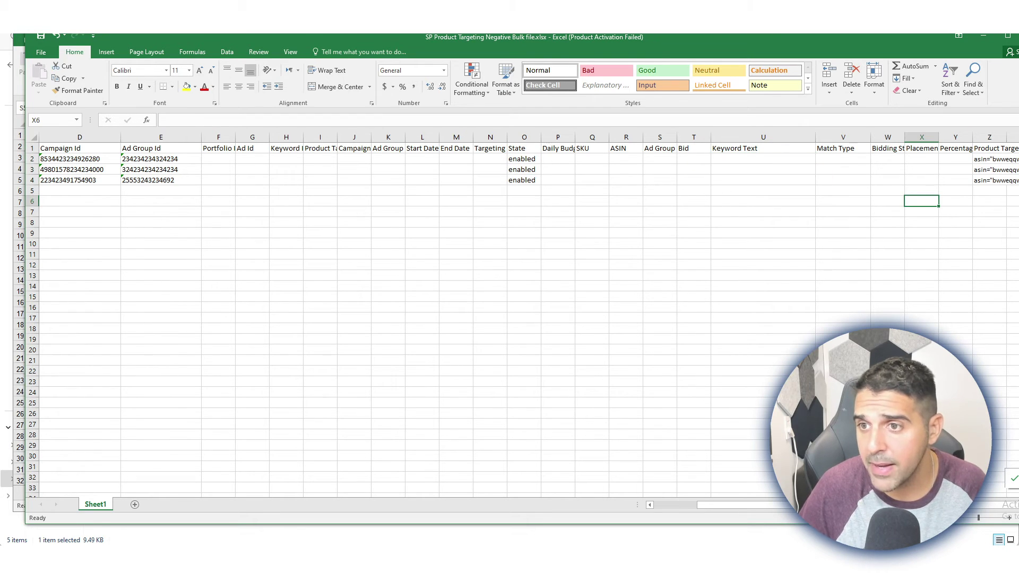
click(989, 149)
click(989, 159)
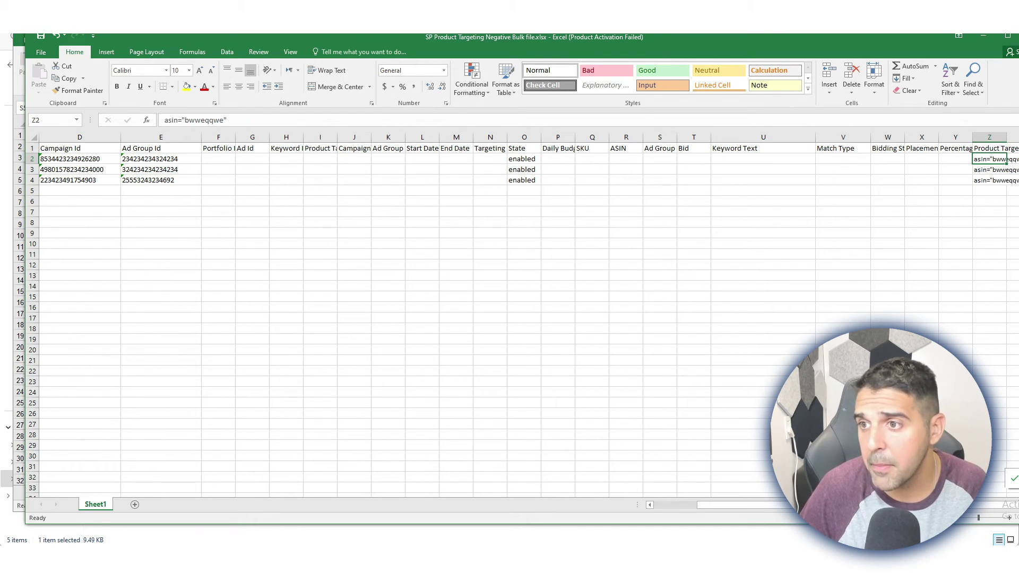
click(222, 120)
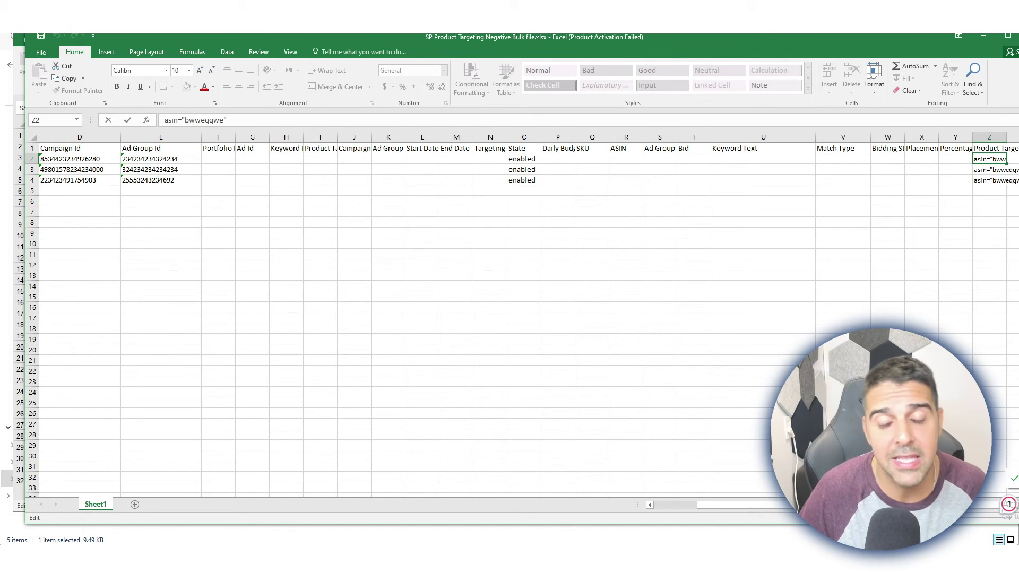
click(1018, 35)
click(510, 292)
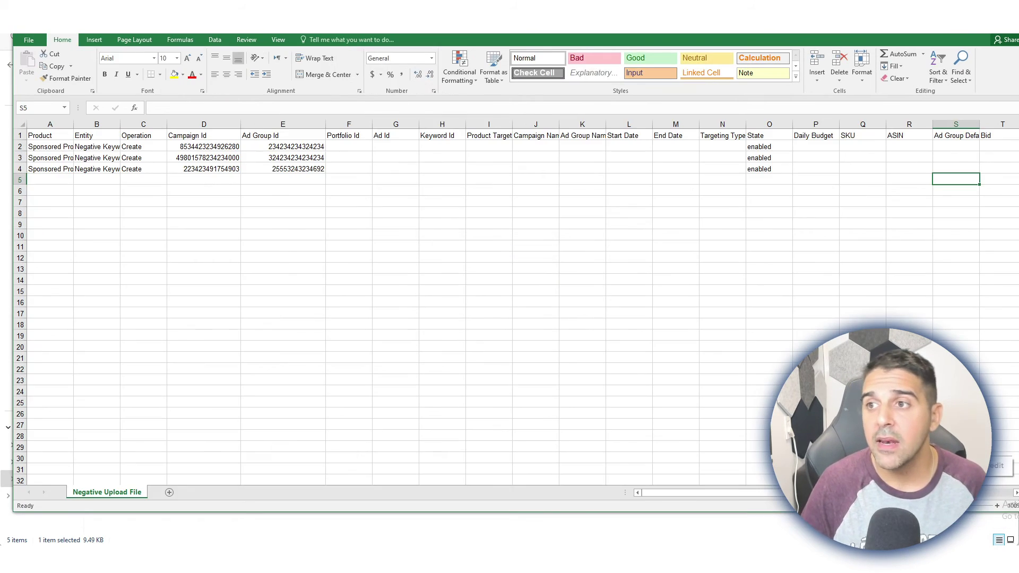
key(alt+F4)
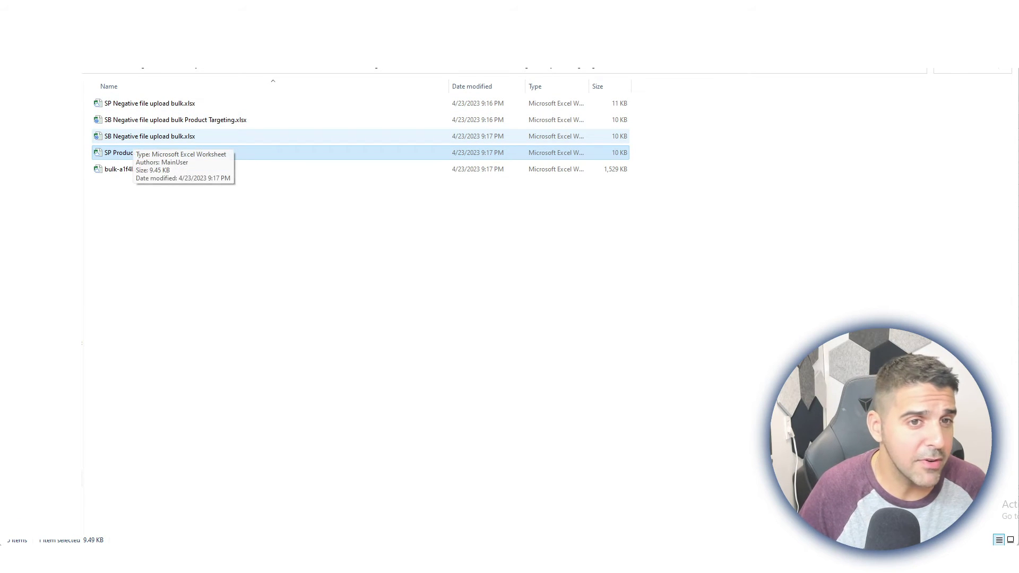
Step: Review the Product, Entity and Operation entries in SB Negative file upload bulk.xlsx and close it without saving
double_click(130, 137)
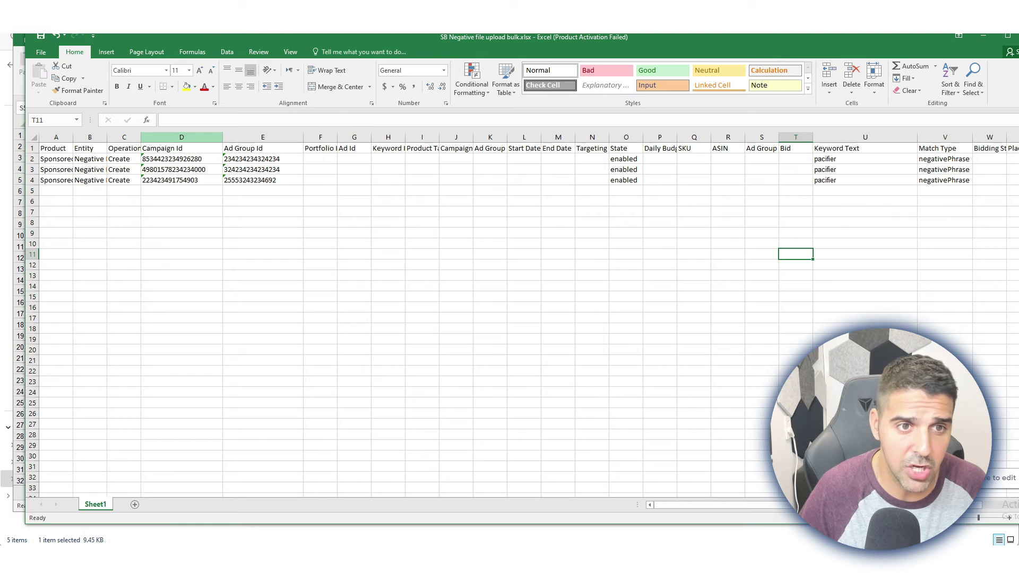
drag(74, 137, 137, 137)
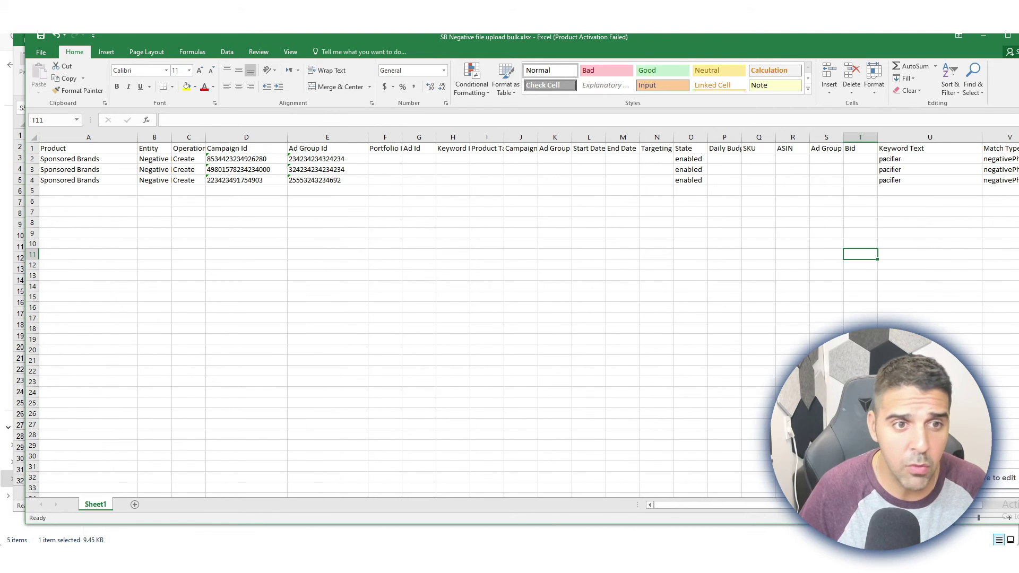
click(155, 160)
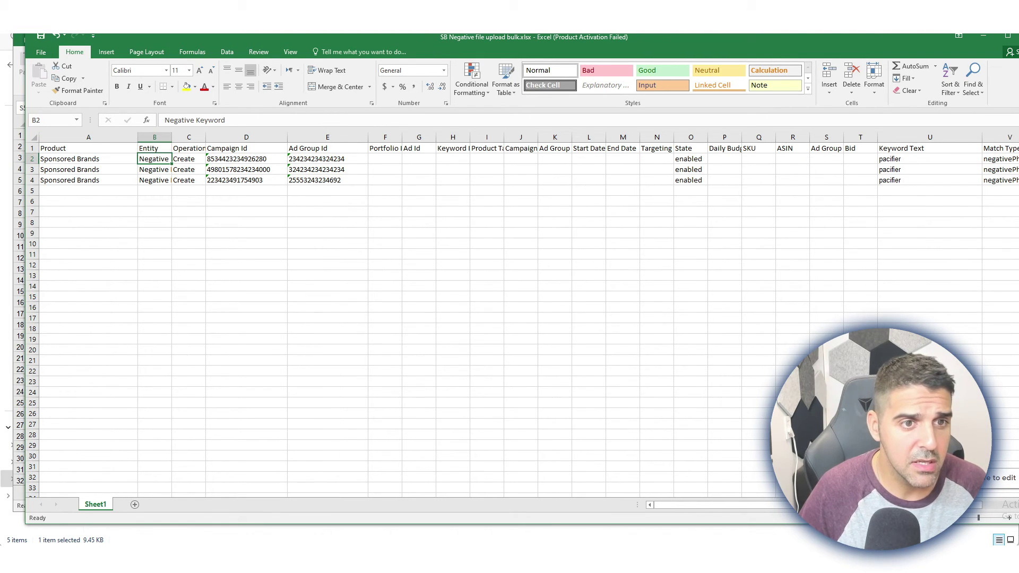
click(189, 159)
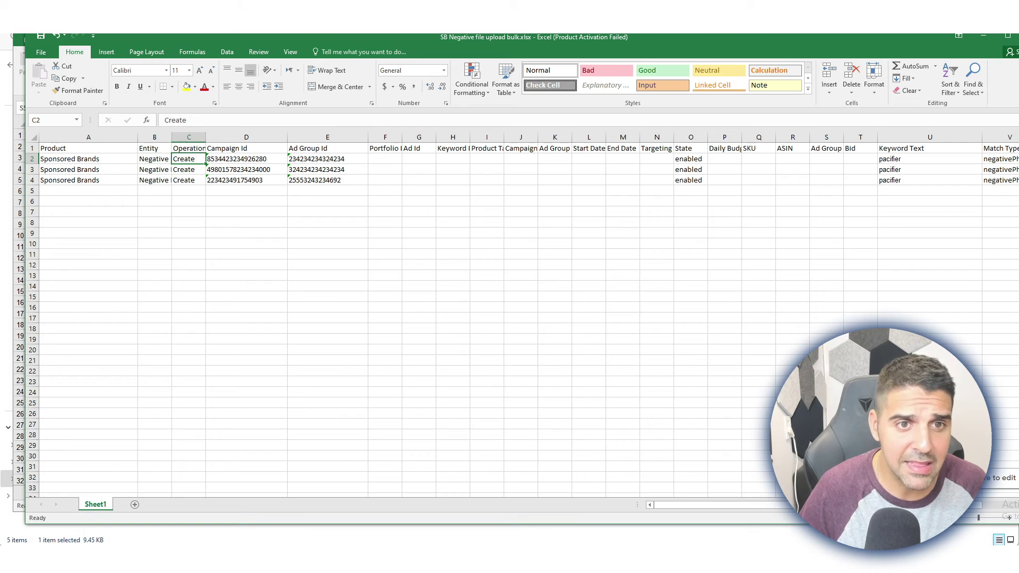
mouse_move(711, 505)
mouse_down()
mouse_move(744, 505)
mouse_move(710, 505)
mouse_up()
click(88, 170)
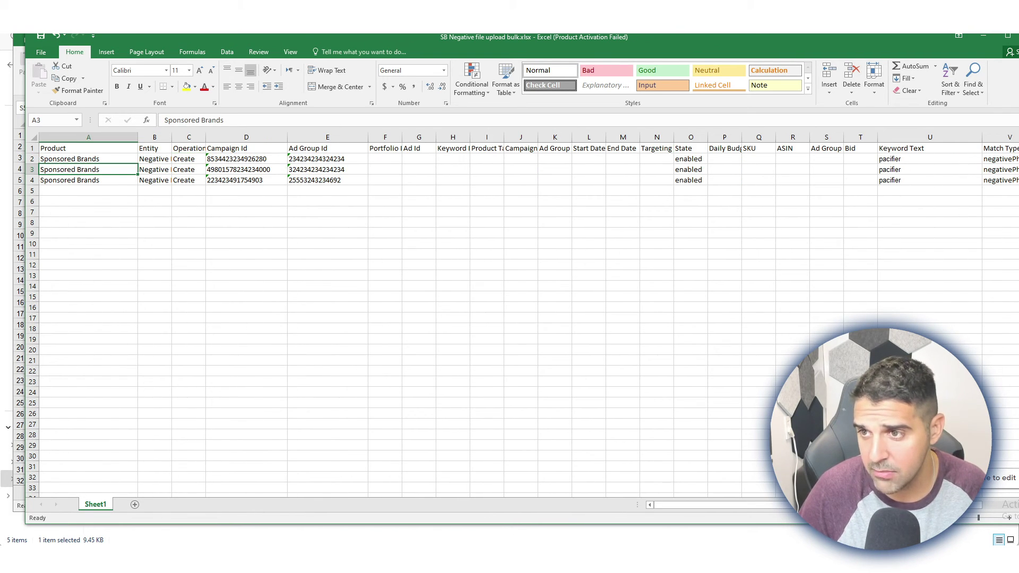
click(1018, 36)
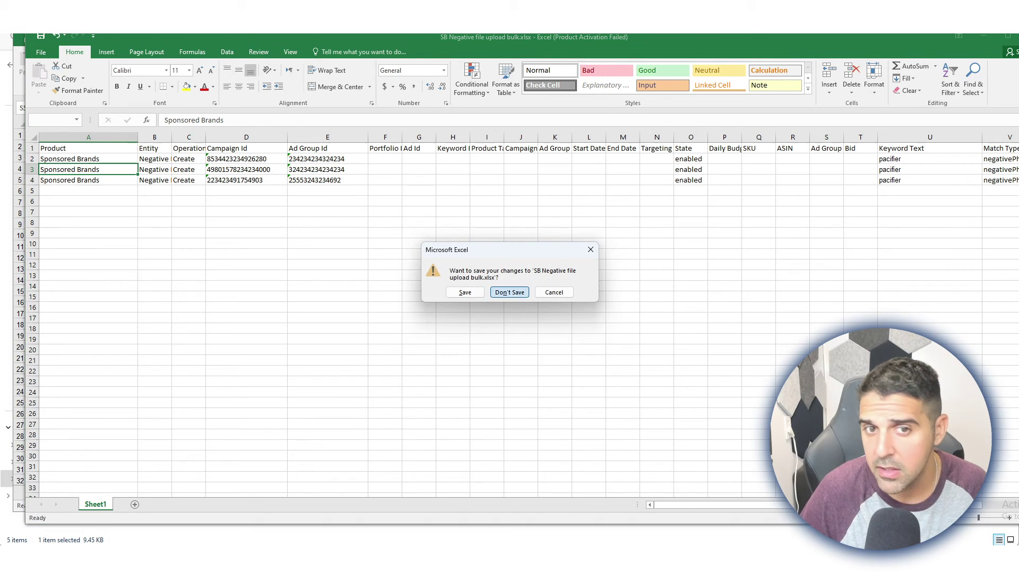
click(508, 290)
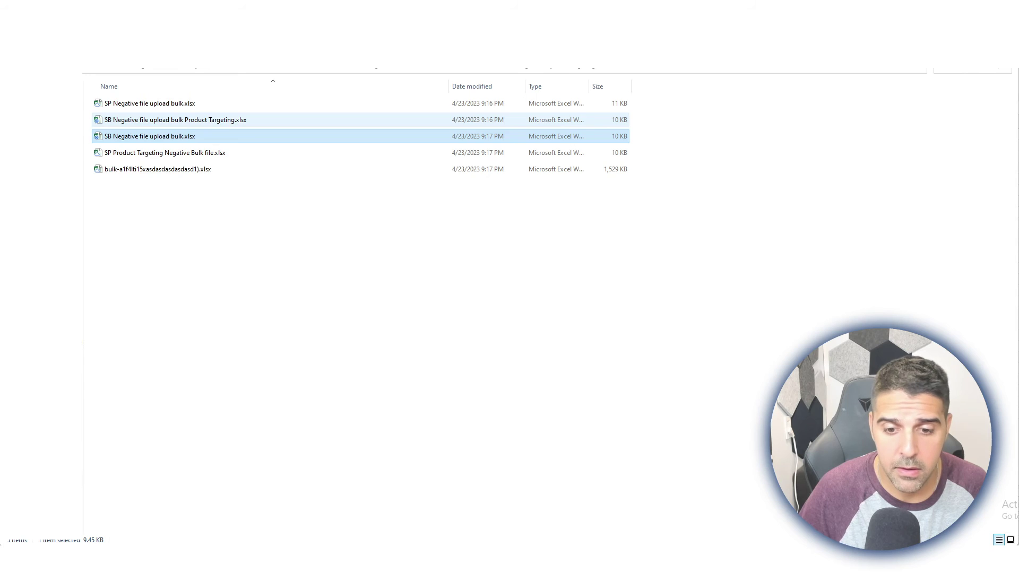
Step: Check the Product Targeting Expression column in SB Negative file upload bulk Product Targeting.xlsx and close the workbook
double_click(175, 120)
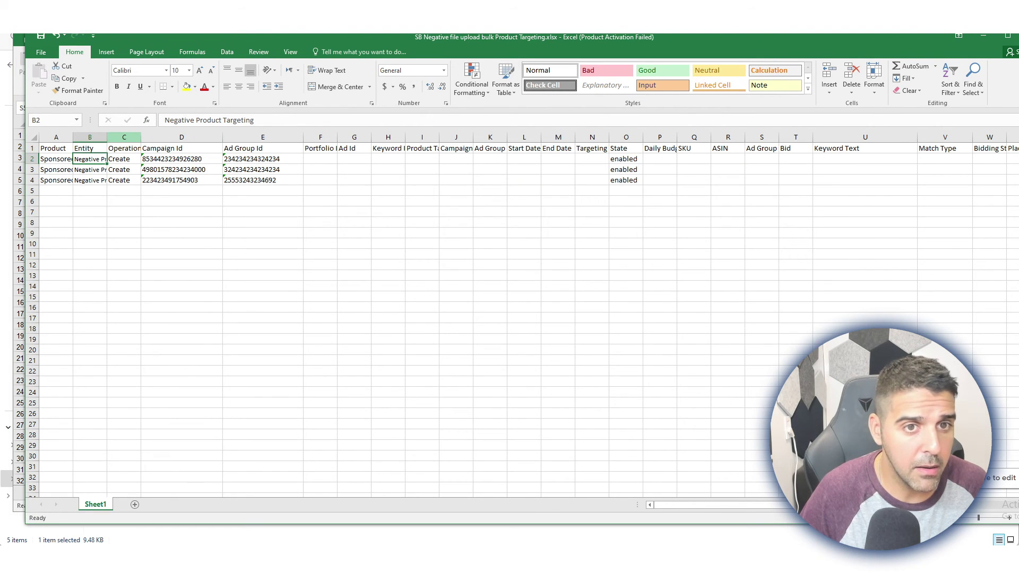
drag(714, 504, 769, 505)
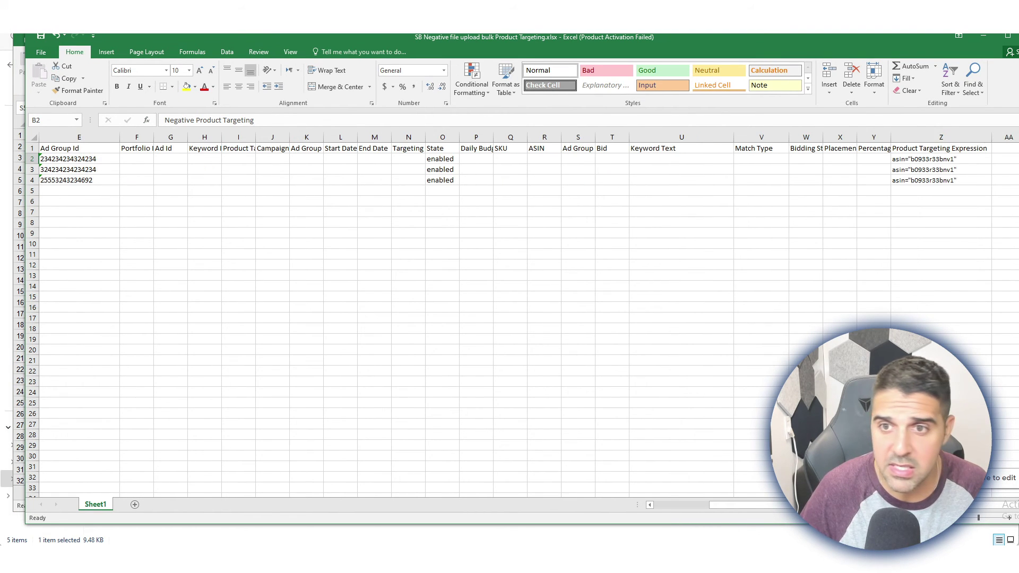
click(934, 180)
key(alt+F4)
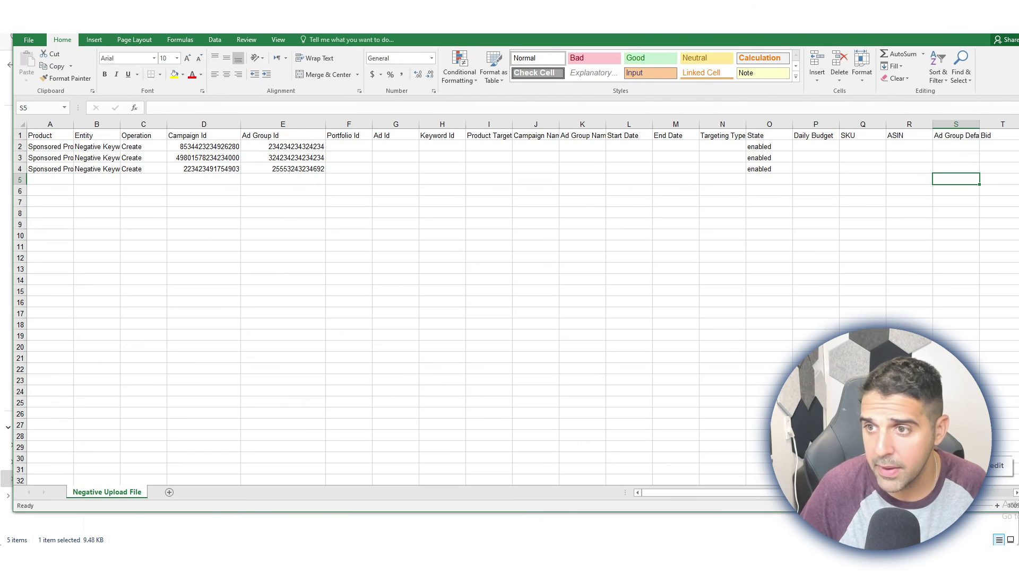
Step: Close the SP Negative file upload bulk.xlsx workbook
key(alt+F4)
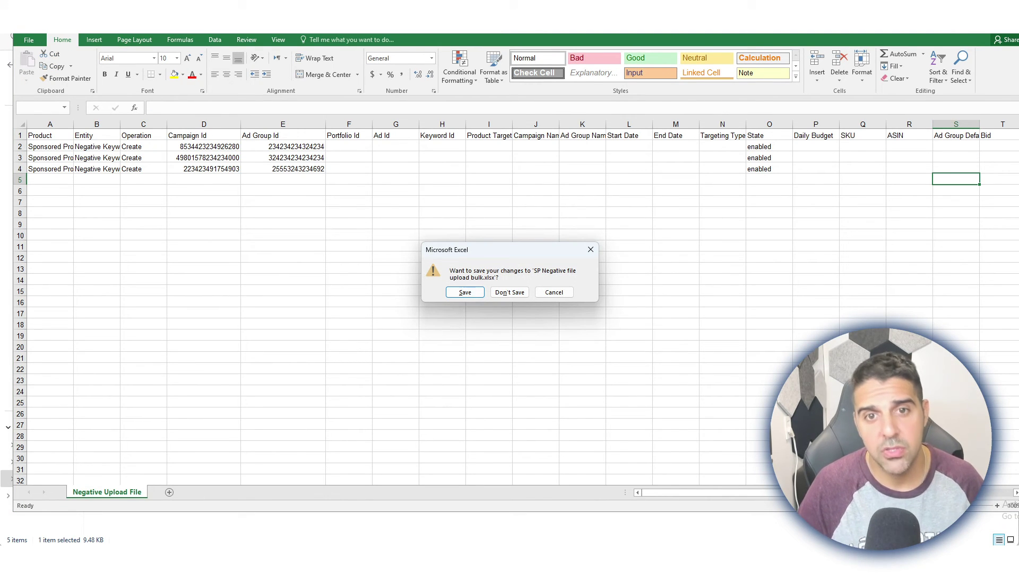